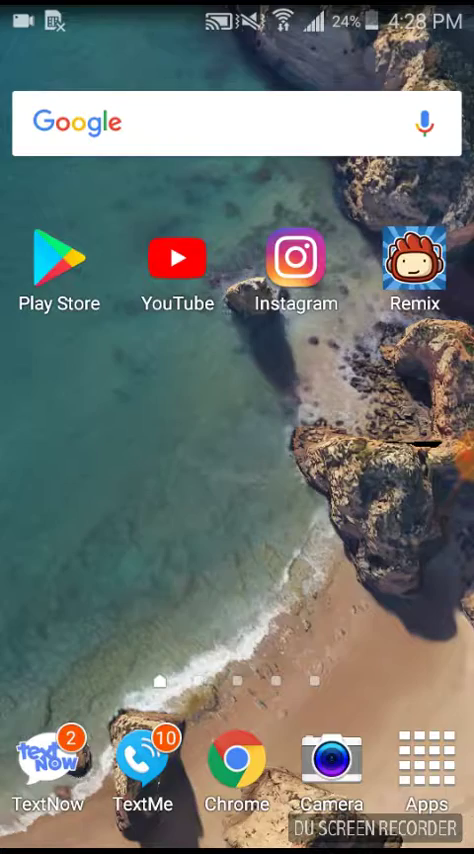
# Swipe through the apps drawer pages and return to the home screen.
pyautogui.click(427, 760)
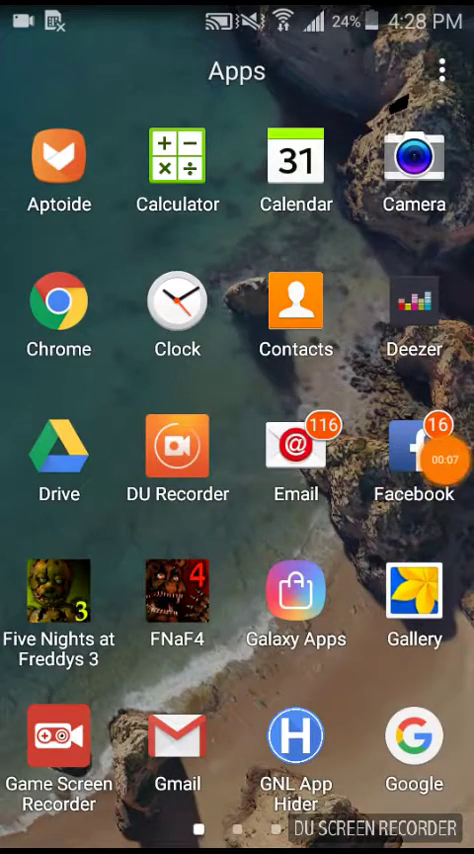
pyautogui.moveTo(380, 400); pyautogui.dragTo(90, 400)
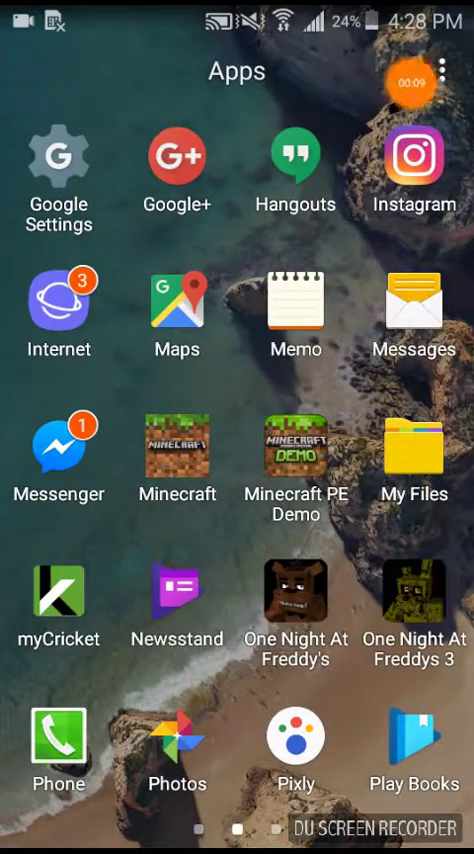
pyautogui.moveTo(412, 83); pyautogui.dragTo(62, 33)
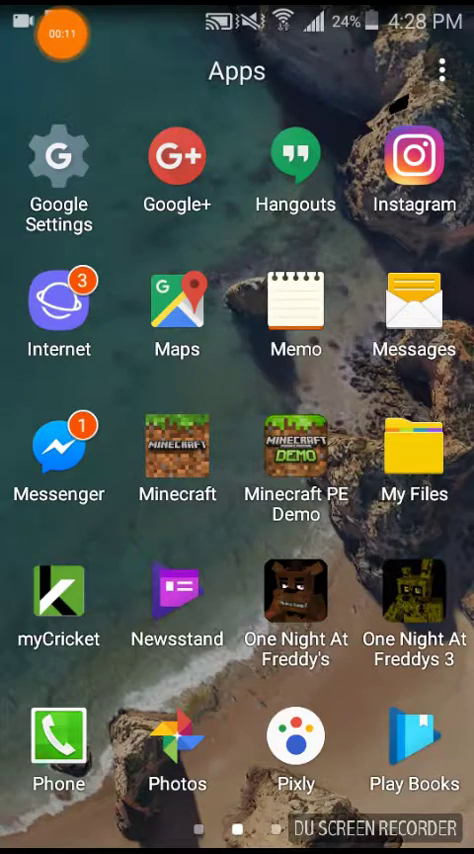
pyautogui.moveTo(380, 400); pyautogui.dragTo(90, 400)
pyautogui.moveTo(380, 400); pyautogui.dragTo(90, 400)
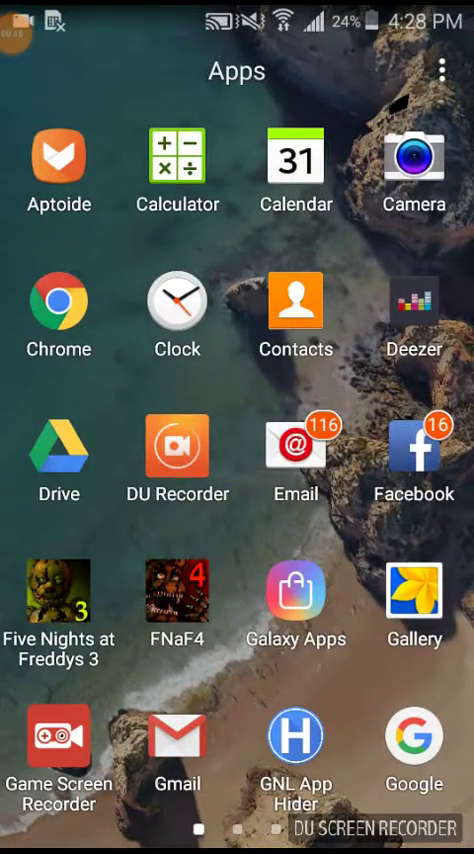
pyautogui.moveTo(380, 400); pyautogui.dragTo(90, 400)
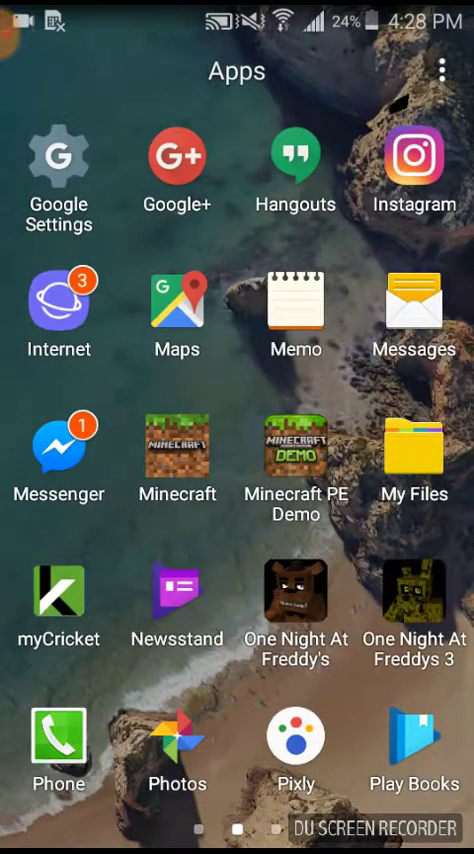
pyautogui.moveTo(380, 400); pyautogui.dragTo(90, 400)
pyautogui.press('Home')
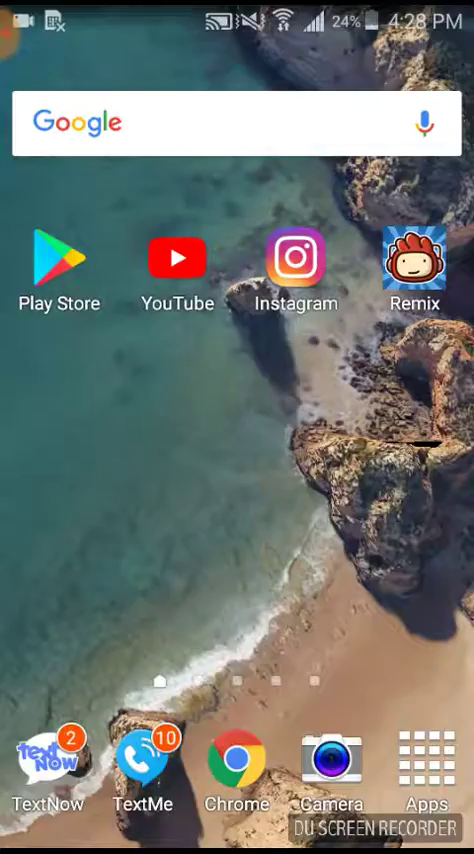
# Check Play Store's pending updates in My apps & games and start the Instagram update.
pyautogui.click(58, 258)
pyautogui.scroll(-3, 237, 500)
pyautogui.click(44, 78)
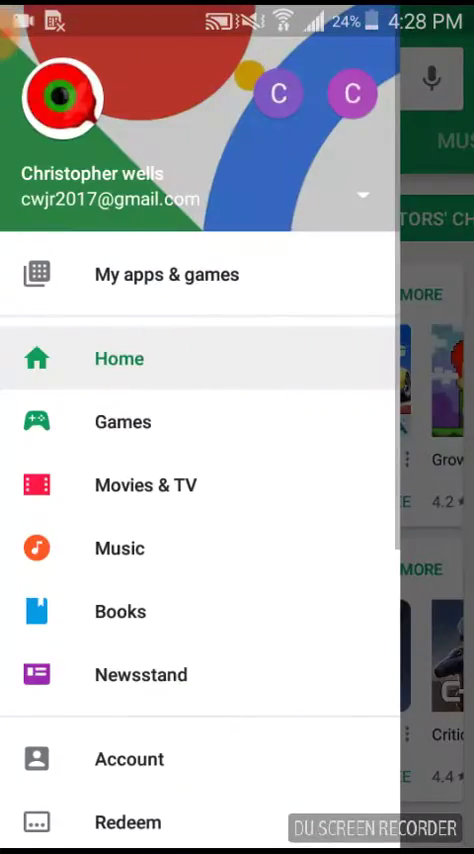
pyautogui.click(150, 274)
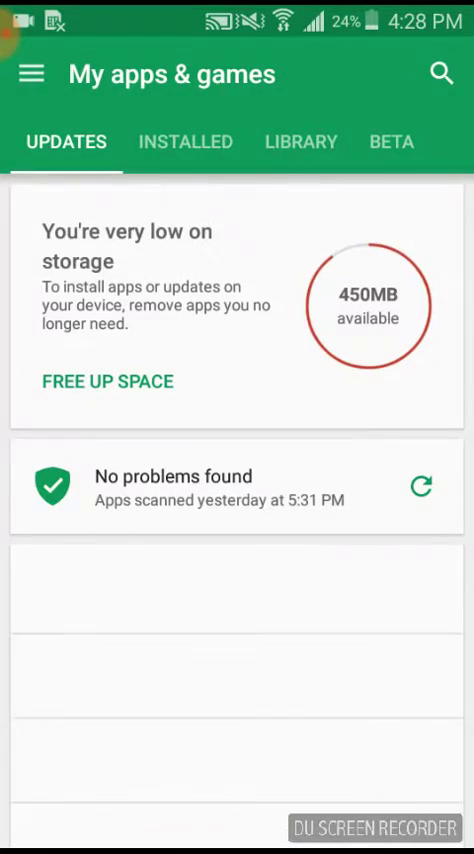
pyautogui.scroll(-3, 237, 500)
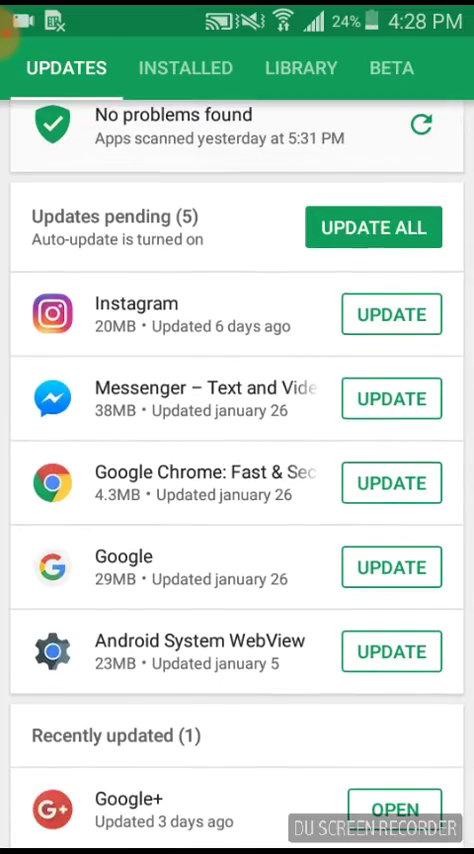
pyautogui.click(391, 314)
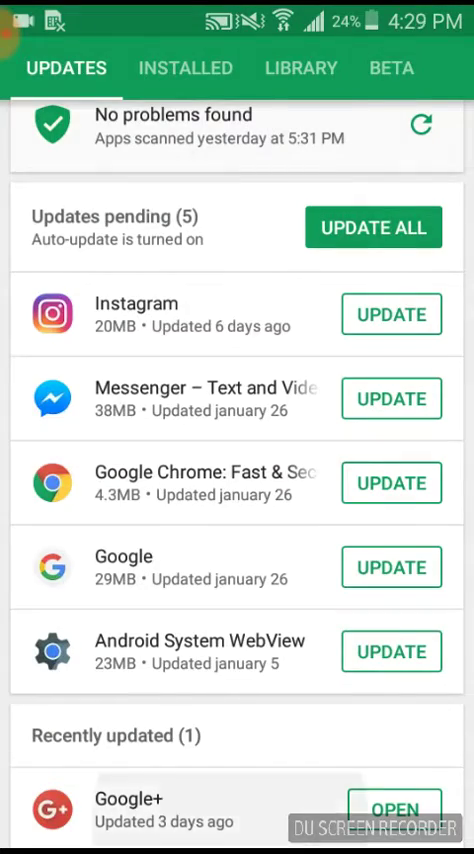
pyautogui.press('Home')
pyautogui.moveTo(380, 450); pyautogui.dragTo(90, 450)
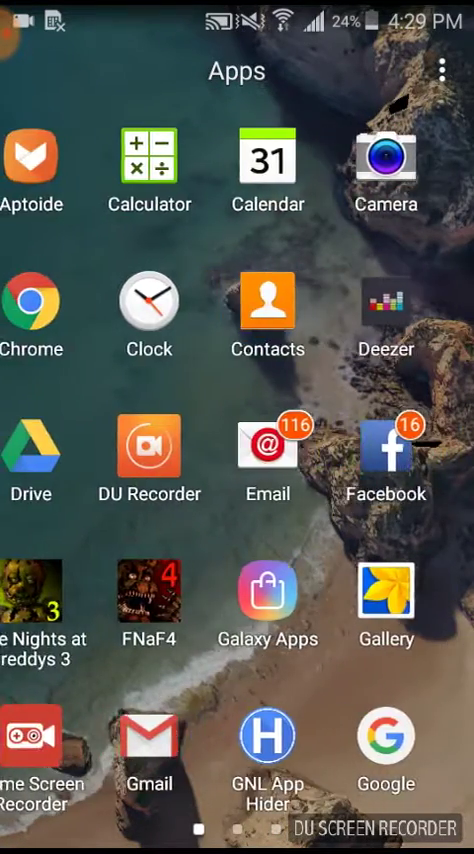
# Swipe through the remaining apps drawer pages and return home.
pyautogui.moveTo(380, 450); pyautogui.dragTo(90, 450)
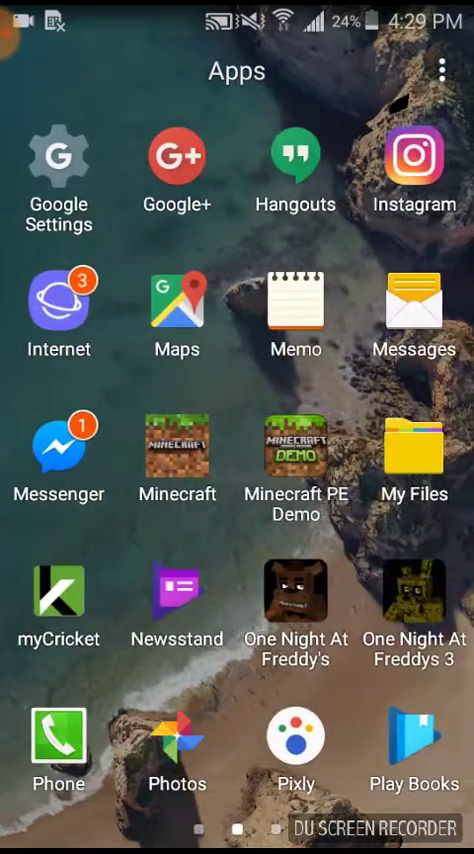
pyautogui.moveTo(380, 450); pyautogui.dragTo(90, 450)
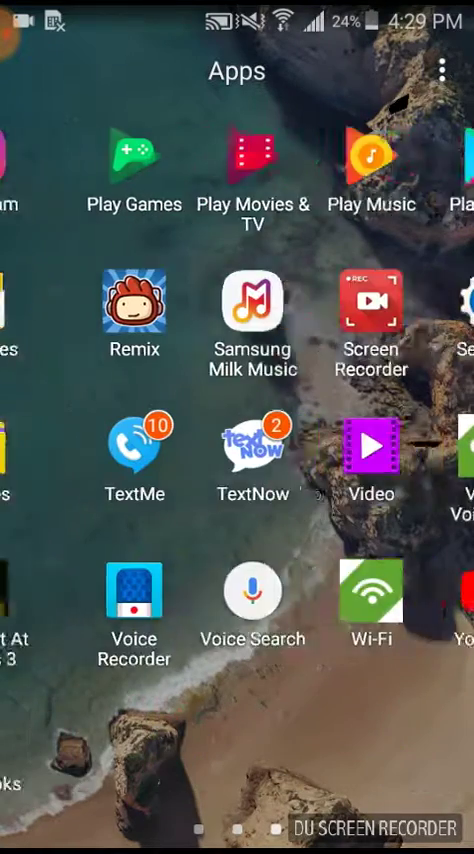
pyautogui.moveTo(380, 450)
pyautogui.mouseDown()
pyautogui.moveTo(90, 450)
pyautogui.moveTo(380, 450)
pyautogui.mouseUp()
pyautogui.press('Home')
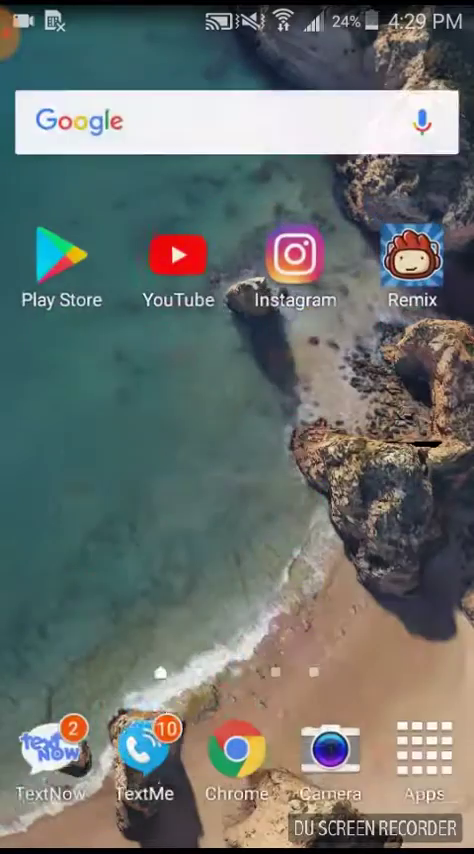
# Reopen the apps drawer, page through it again, and close it.
pyautogui.click(434, 790)
pyautogui.moveTo(380, 450); pyautogui.dragTo(150, 450)
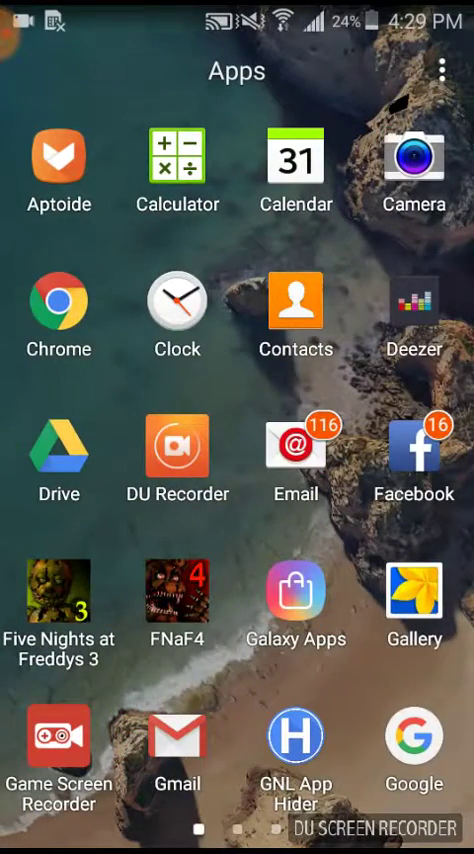
pyautogui.moveTo(380, 450); pyautogui.dragTo(90, 450)
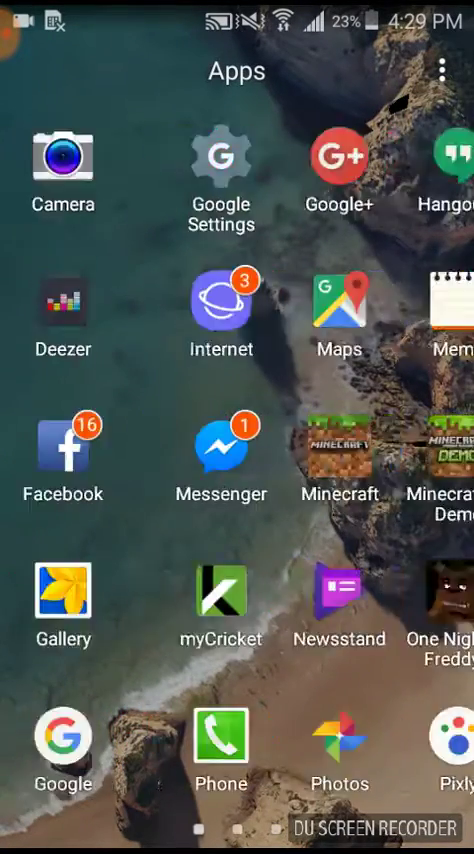
pyautogui.moveTo(380, 450); pyautogui.dragTo(90, 450)
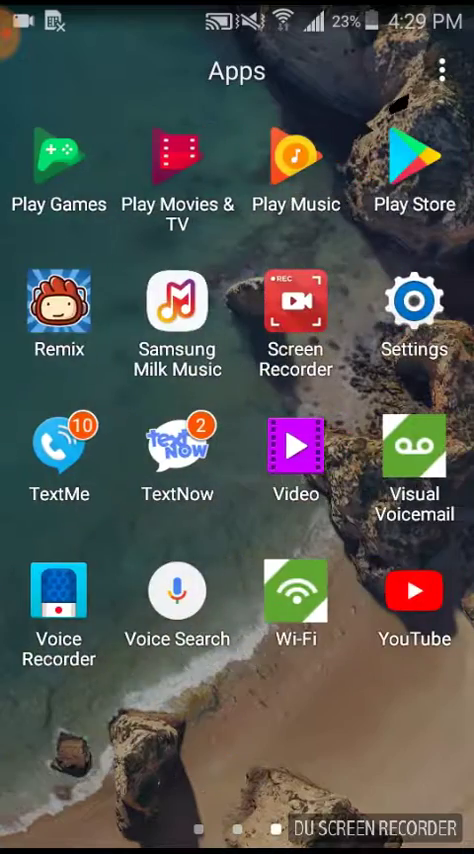
pyautogui.moveTo(380, 450); pyautogui.dragTo(90, 450)
pyautogui.press('Home')
# Open Play Store and pull its side menu open and closed twice.
pyautogui.click(59, 260)
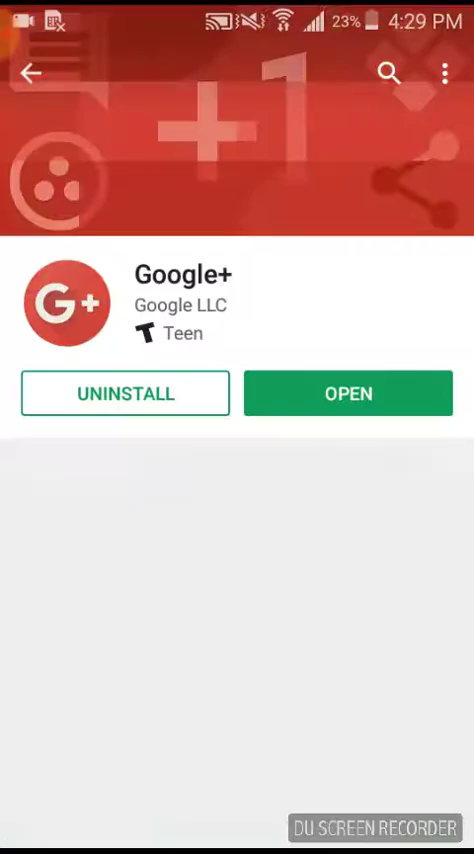
pyautogui.moveTo(2, 450); pyautogui.dragTo(300, 450)
pyautogui.click(400, 500)
pyautogui.moveTo(2, 450); pyautogui.dragTo(300, 450)
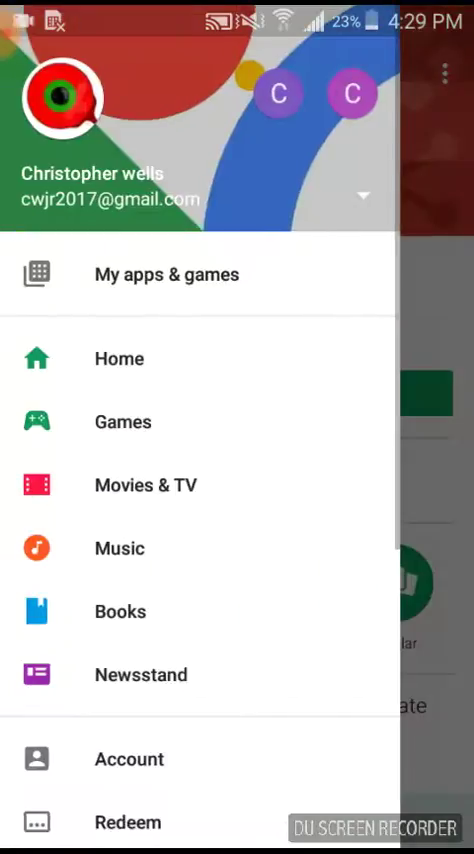
pyautogui.click(400, 500)
# View the My apps & games updates, then leave the store for the apps drawer.
pyautogui.click(30, 72)
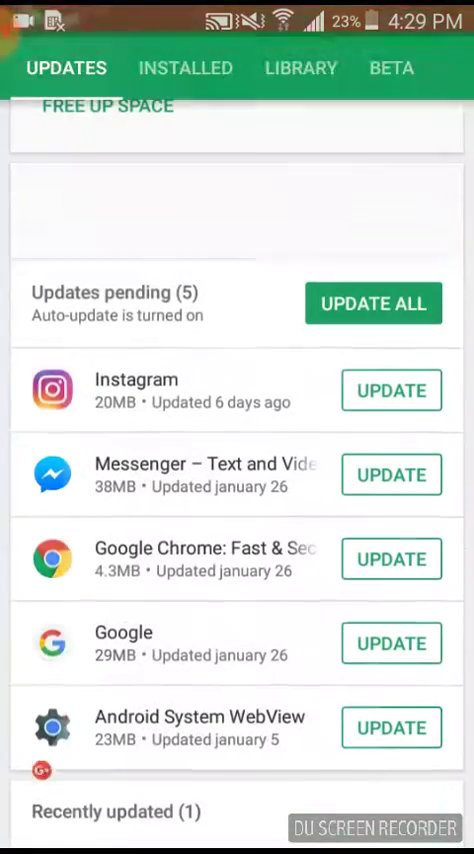
pyautogui.press('Escape')
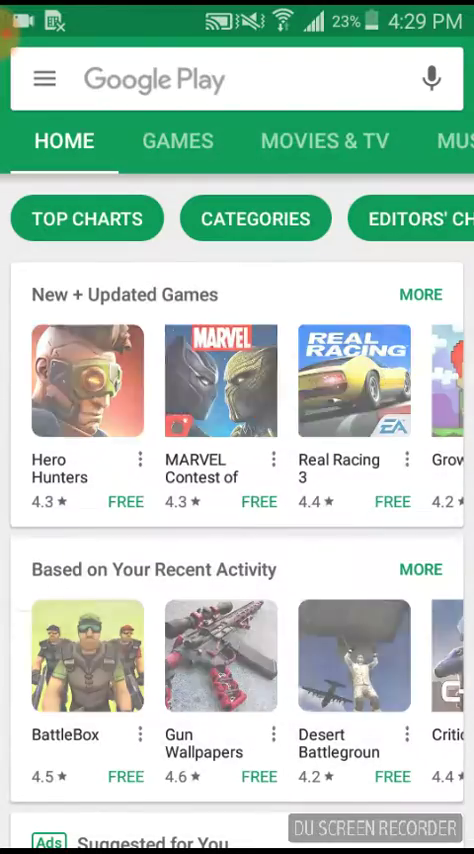
pyautogui.press('super')
pyautogui.click(427, 810)
# Search Chrome for 'abk' after removing the added .com.
pyautogui.press('Escape')
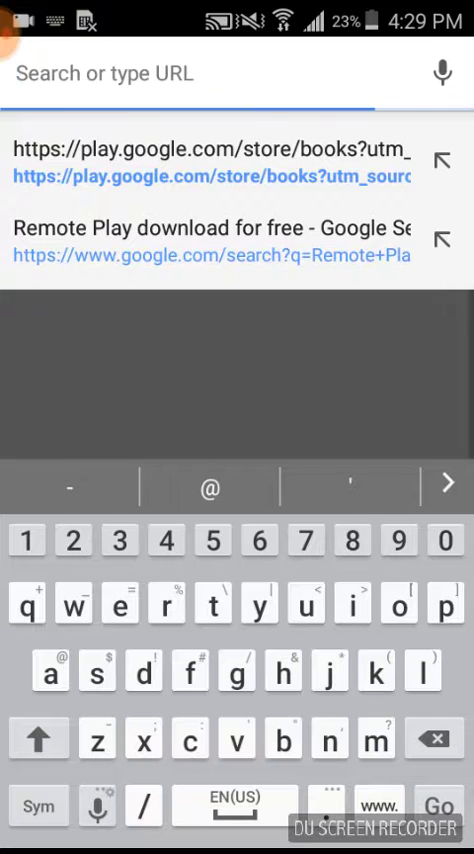
pyautogui.write('a')
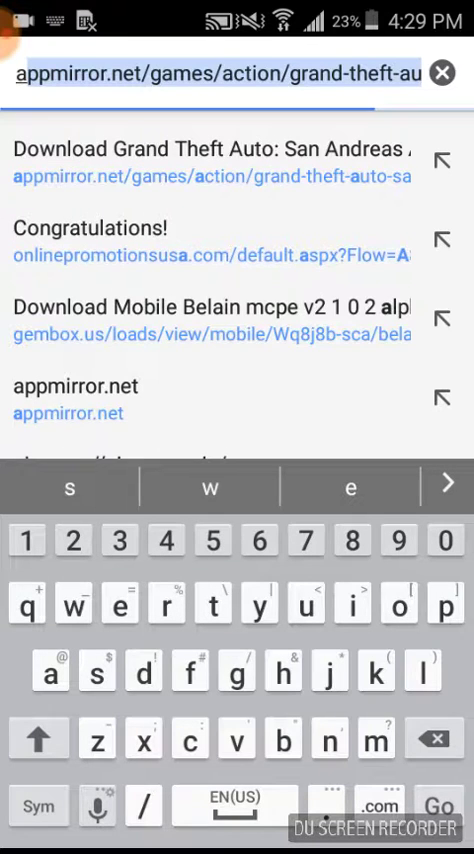
pyautogui.write('bk')
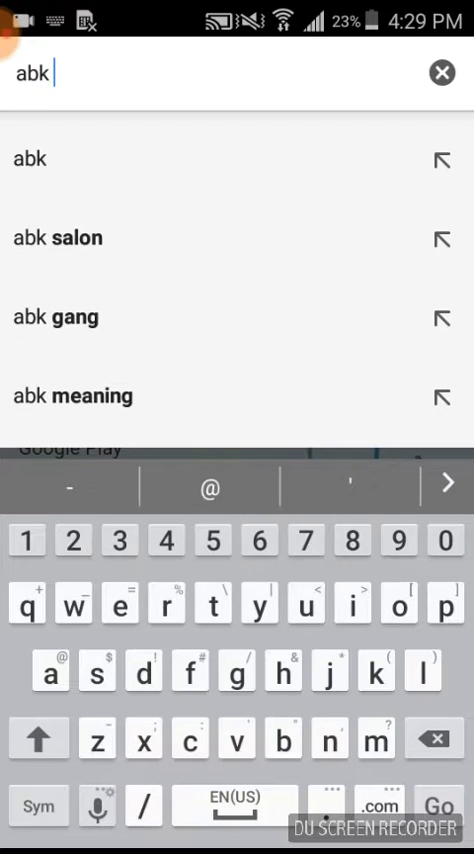
pyautogui.write(' d')
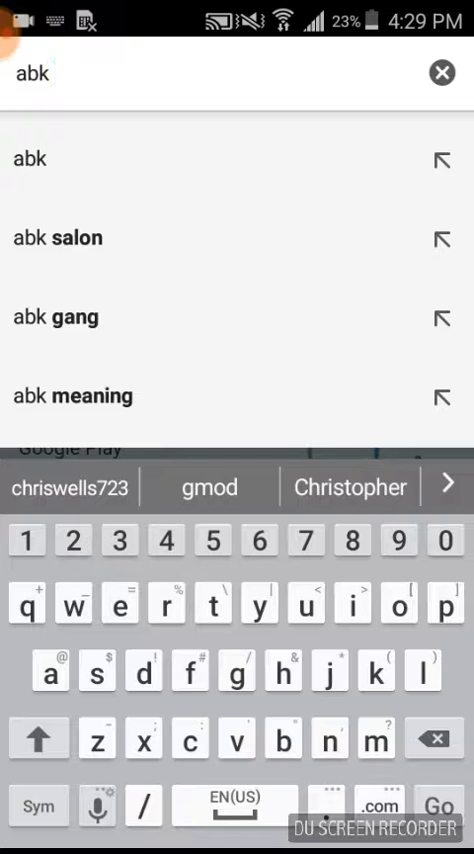
pyautogui.write('.com')
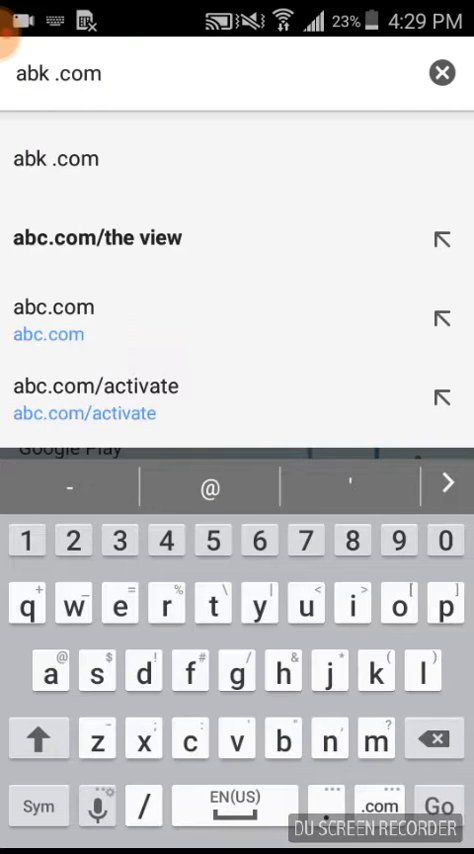
pyautogui.press('BackSpace')
pyautogui.press('BackSpace')
pyautogui.press('BackSpace')
pyautogui.press('BackSpace')
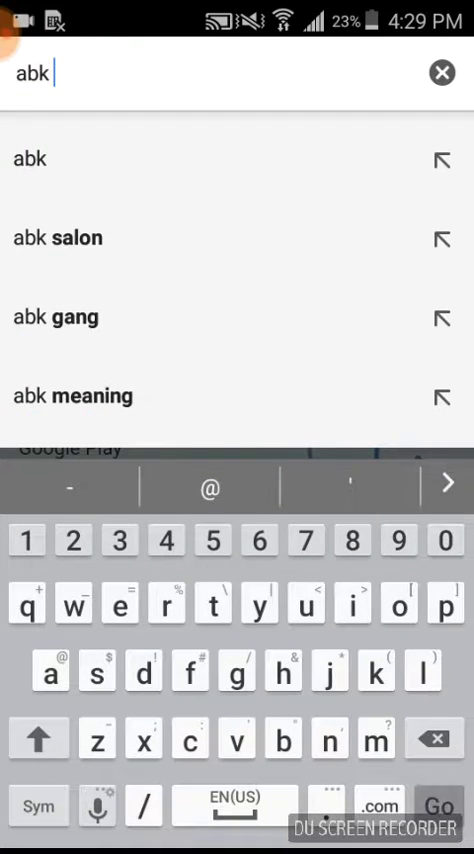
pyautogui.press('Return')
pyautogui.scroll(-5, 237, 500)
pyautogui.scroll(-5, 237, 500)
pyautogui.scroll(5, 237, 400)
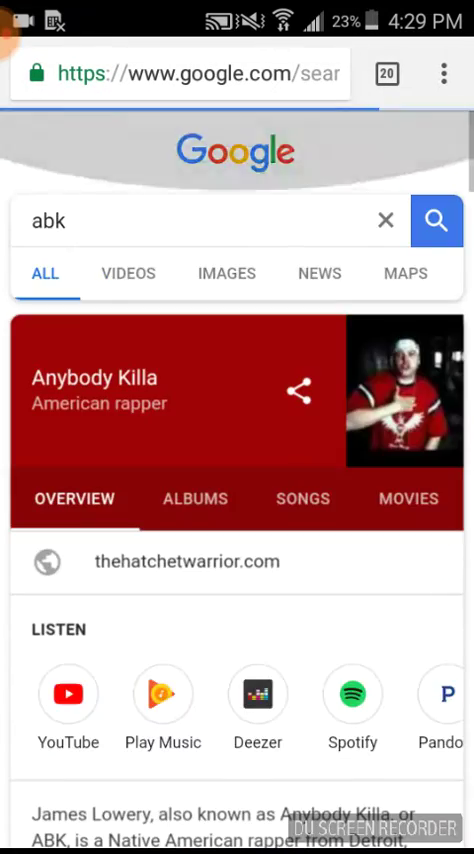
# Clear the address bar, then leave Chrome for the apps drawer.
pyautogui.click(198, 73)
pyautogui.press('BackSpace')
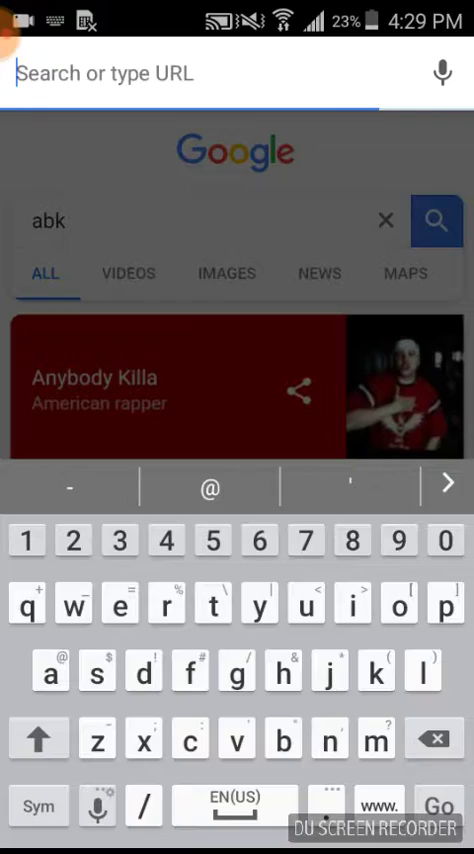
pyautogui.press('Home')
pyautogui.click(417, 760)
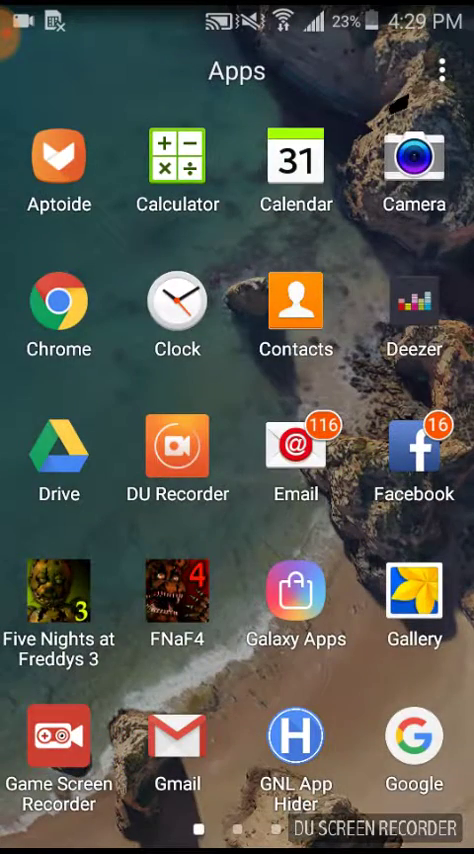
pyautogui.moveTo(150, 400); pyautogui.dragTo(200, 400)
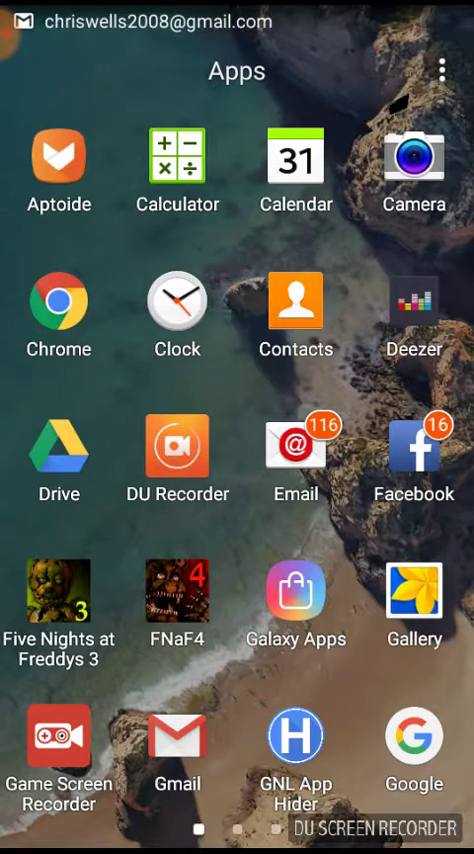
pyautogui.moveTo(237, 10); pyautogui.dragTo(237, 500)
pyautogui.moveTo(237, 700); pyautogui.dragTo(237, 100)
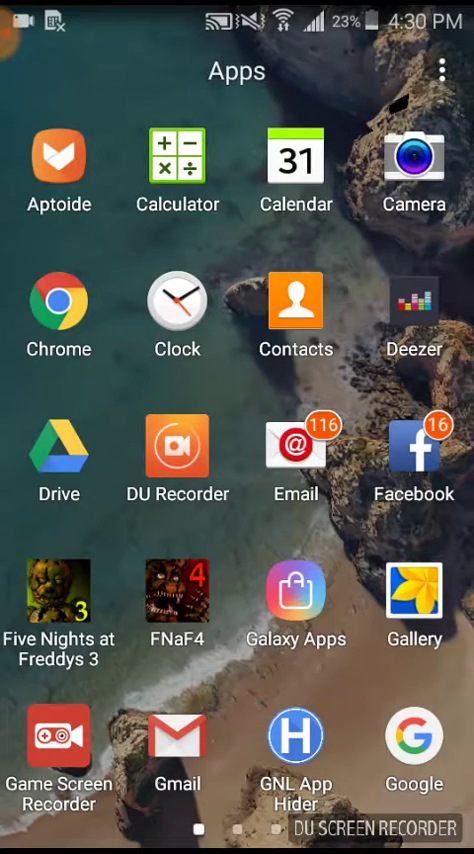
# Open Chrome and start replacing the 'abk' search with a new query.
pyautogui.press('Home')
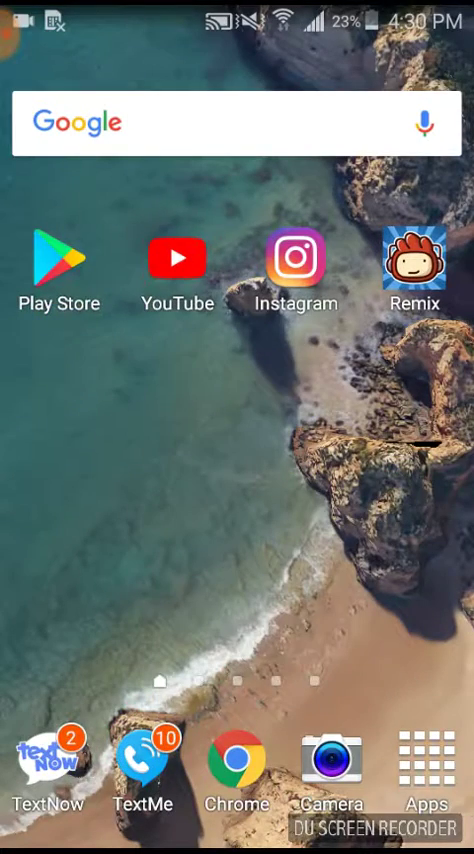
pyautogui.click(236, 760)
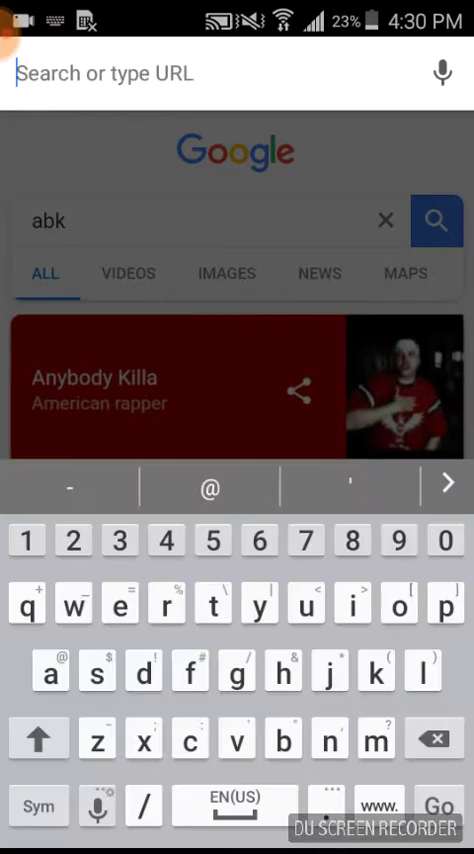
pyautogui.click(200, 73)
pyautogui.write('ap')
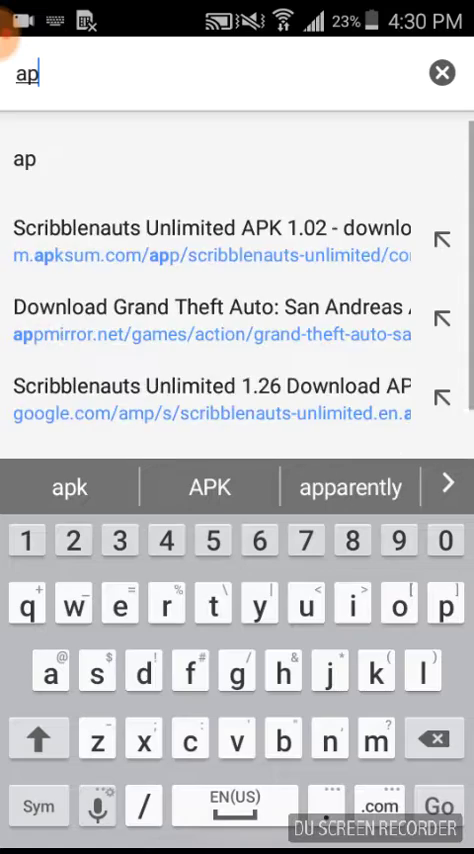
pyautogui.write('d')
pyautogui.press('BackSpace')
pyautogui.write('k')
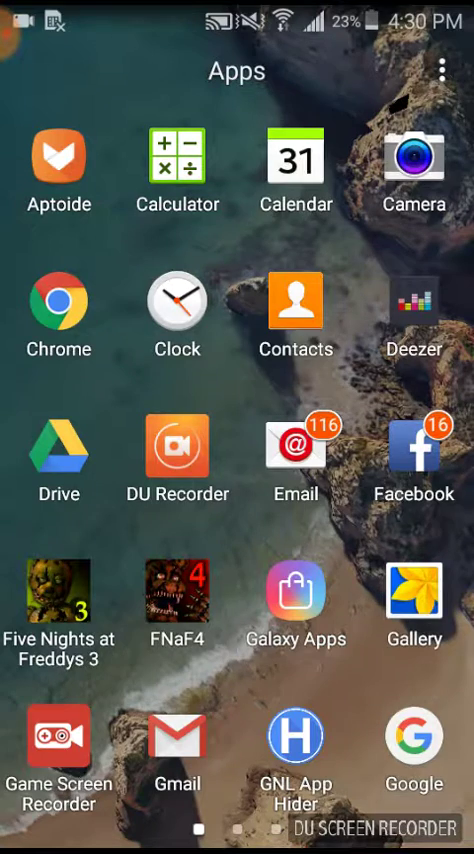
# Switch away through Recents and back to Chrome, then edit the query to 'apt'.
pyautogui.press('XF86AppSelect')
pyautogui.click(237, 700)
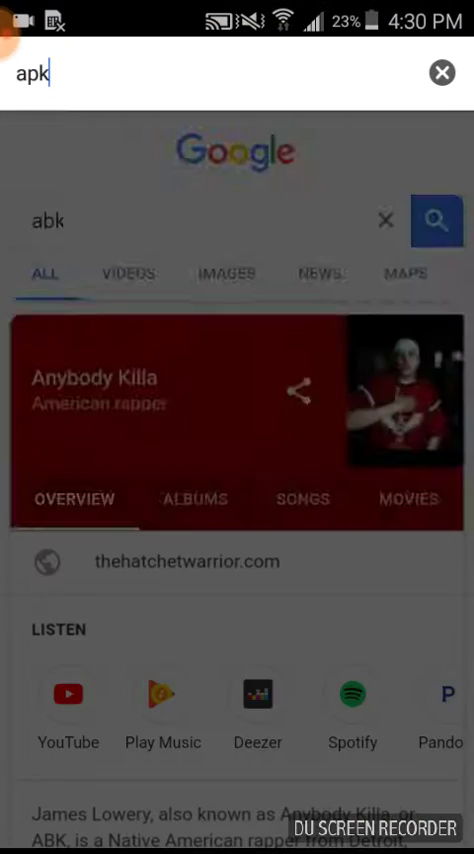
pyautogui.click(200, 73)
pyautogui.press('BackSpace')
pyautogui.write('rt')
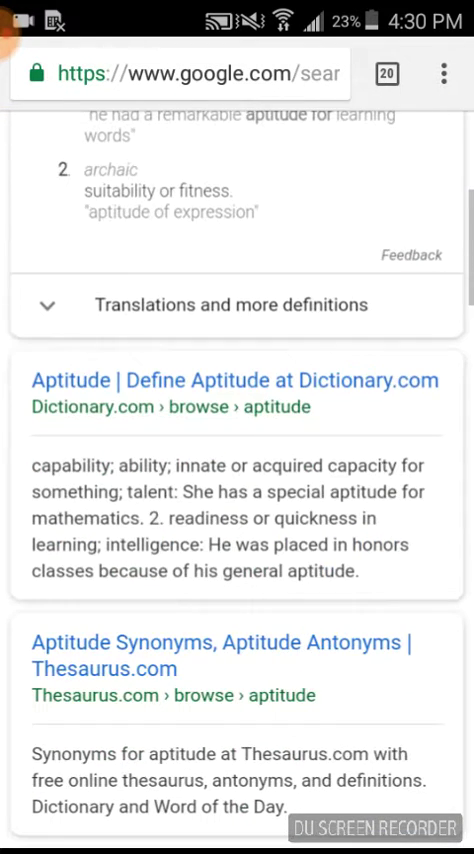
# Visit Dictionary.com's aptitude entry, go back, then return to Chrome through Recents.
pyautogui.click(235, 380)
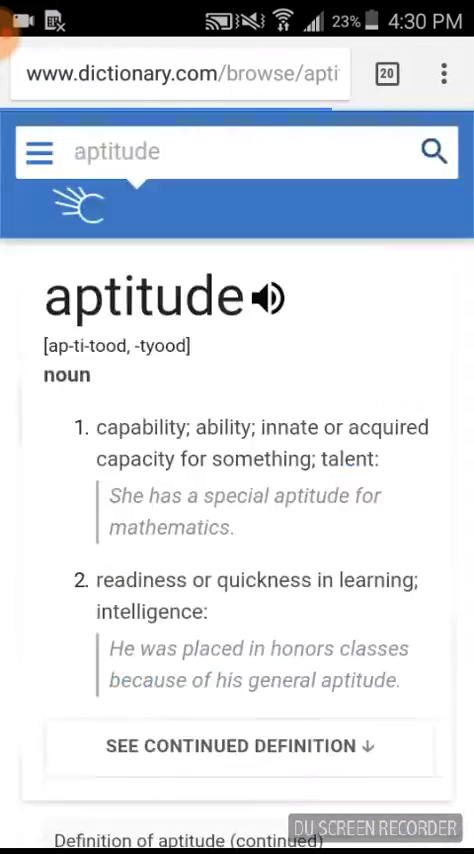
pyautogui.scroll(-3, 237, 500)
pyautogui.scroll(1, 237, 500)
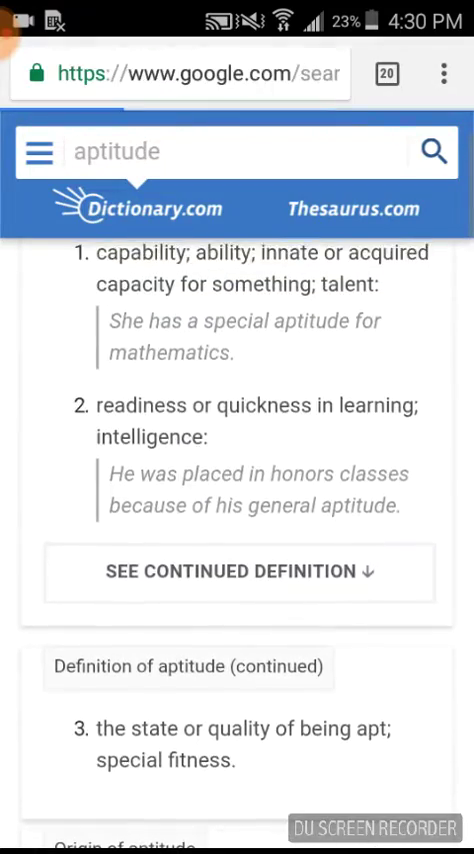
pyautogui.press('XF86Back')
pyautogui.scroll(-4, 237, 500)
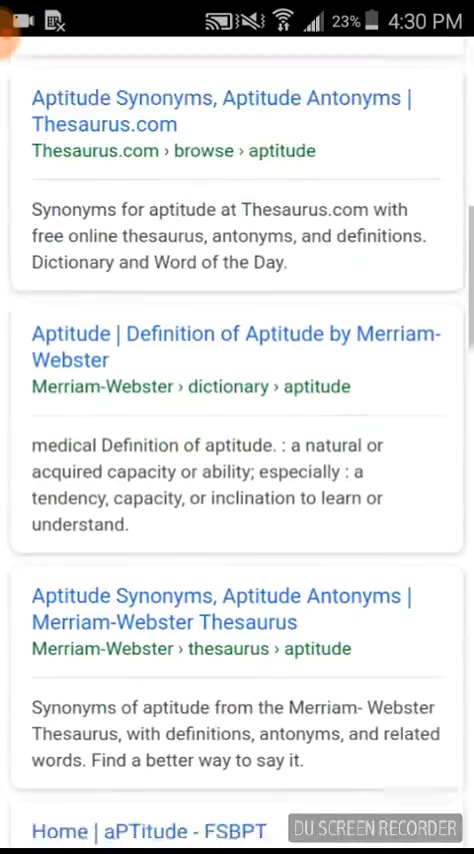
pyautogui.scroll(-3, 237, 500)
pyautogui.scroll(4, 237, 500)
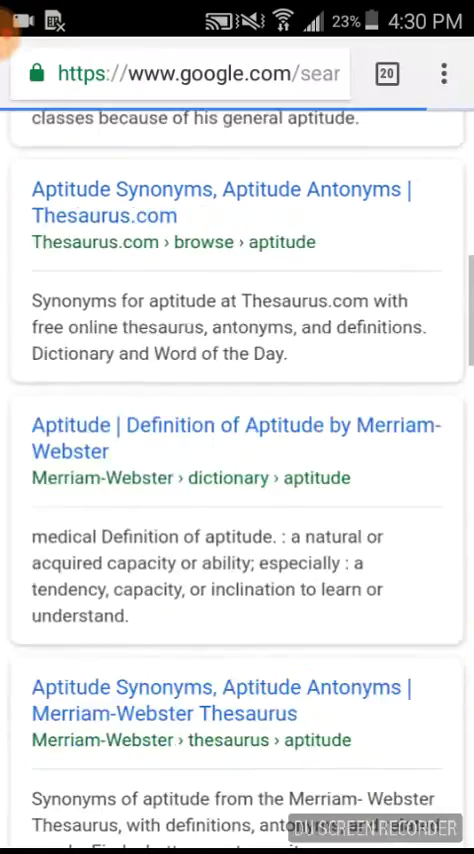
pyautogui.scroll(5, 237, 500)
pyautogui.press('super')
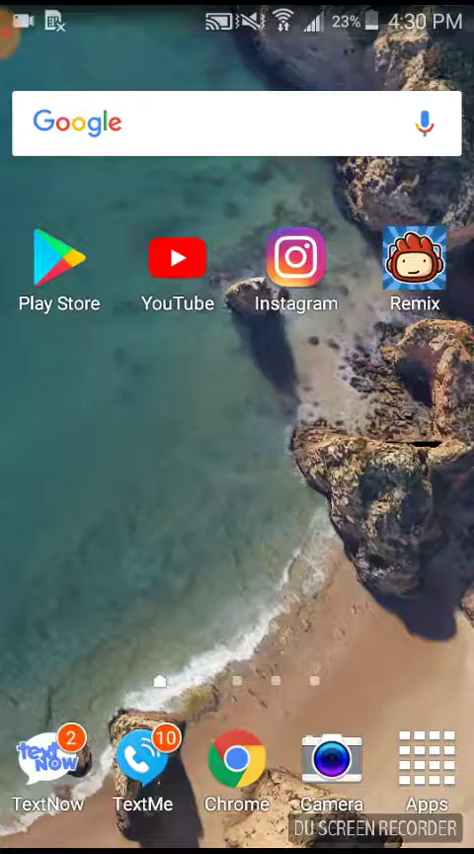
pyautogui.click(423, 760)
pyautogui.hotkey('alt', 'Tab')
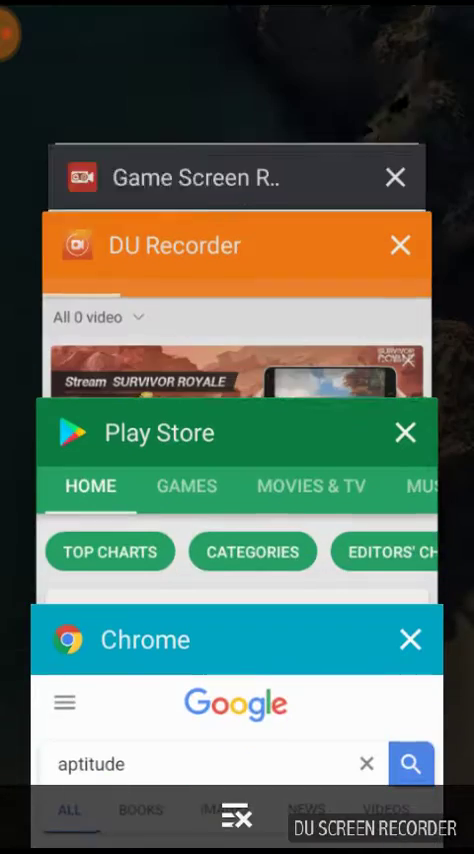
pyautogui.click(237, 700)
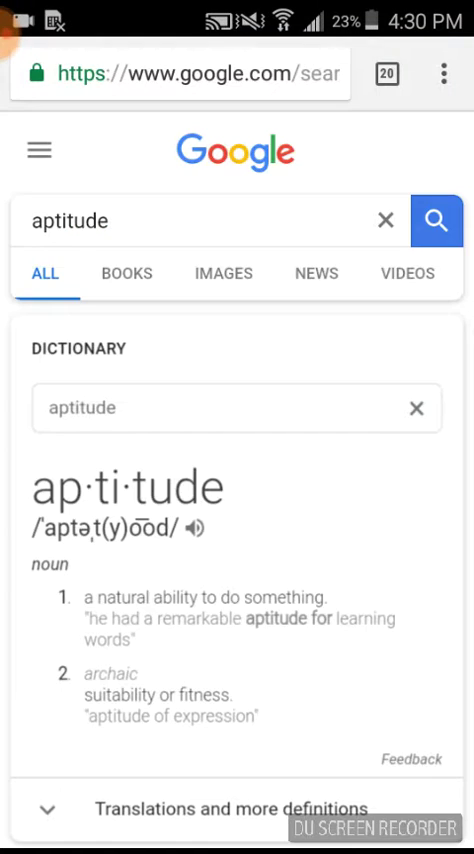
# Search 'aptoide download', open Aptoide's download page, then back out to the home screen.
pyautogui.click(200, 220)
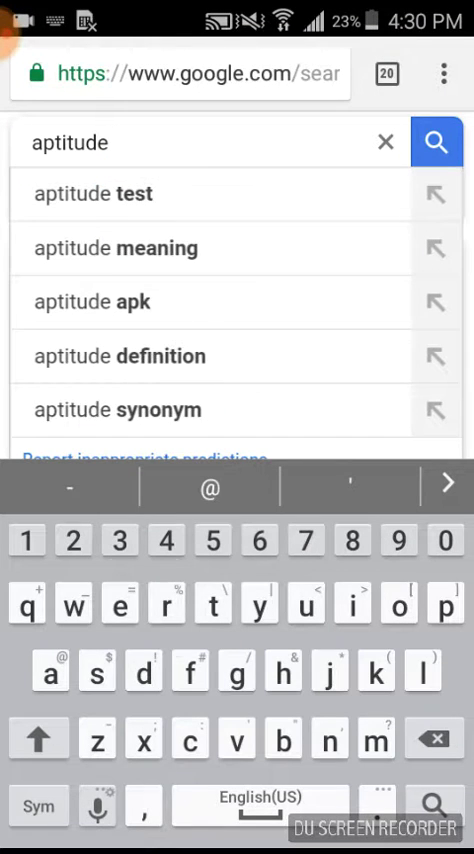
pyautogui.write('d')
pyautogui.click(121, 248)
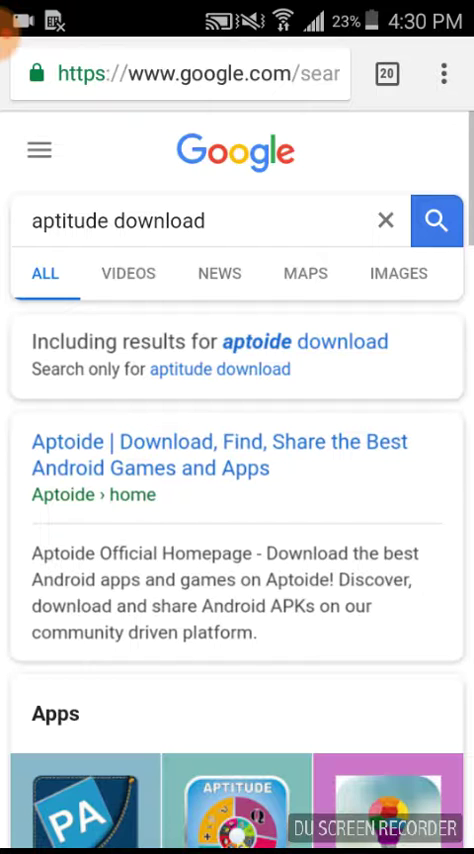
pyautogui.click(305, 341)
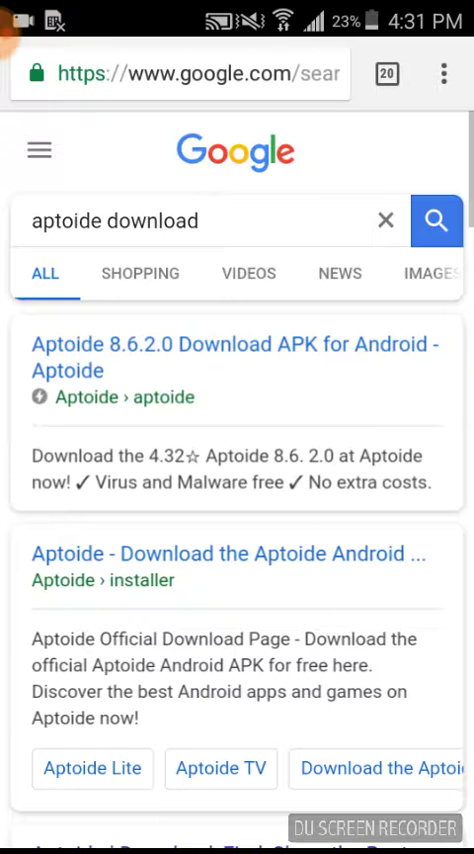
pyautogui.click(235, 357)
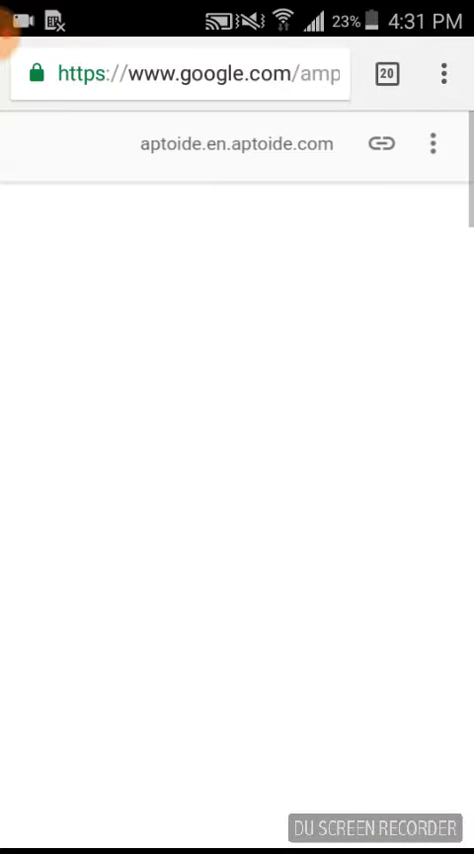
pyautogui.scroll(-3, 237, 500)
pyautogui.scroll(3, 237, 450)
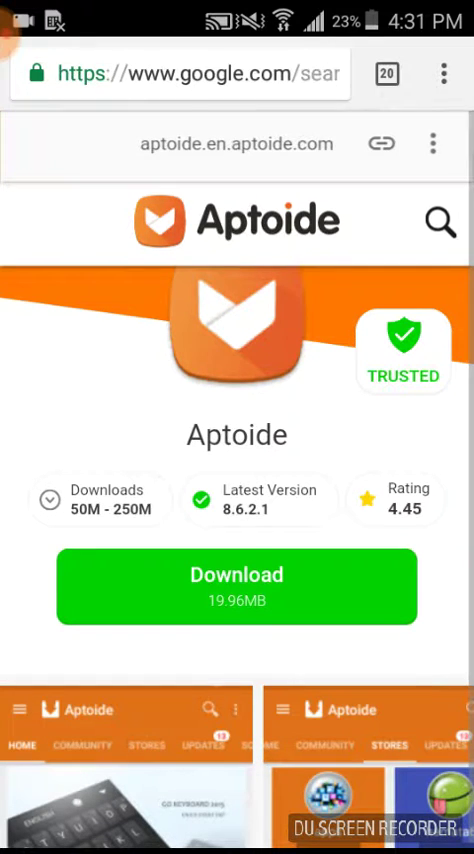
pyautogui.press('XF86Back')
pyautogui.press('XF86Back')
pyautogui.press('super')
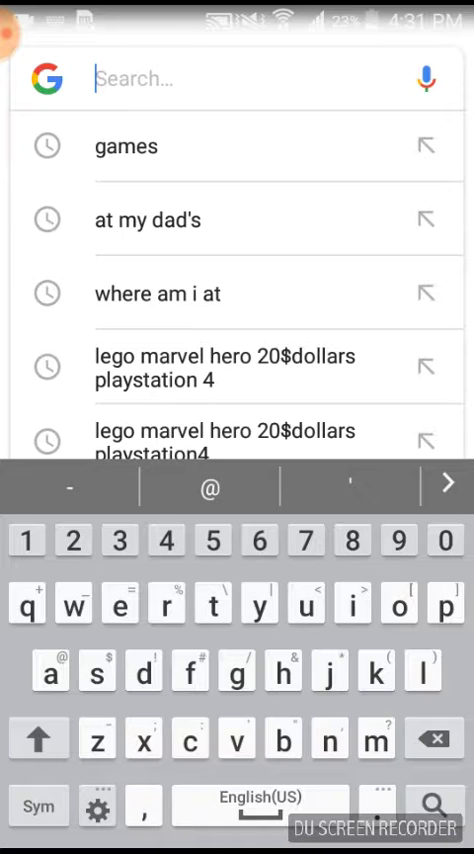
# Type 'apt' in the Google search bar, fixing typos, and launch the Aptoide suggestion.
pyautogui.click(97, 674)
pyautogui.write('s')
pyautogui.click(97, 674)
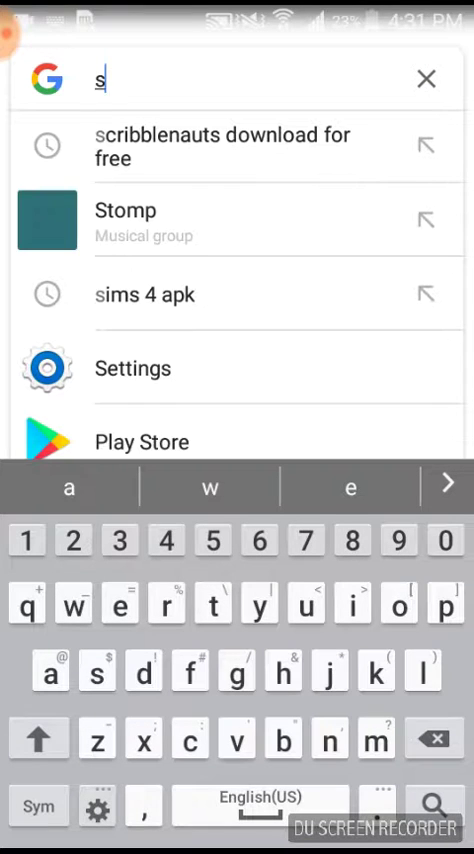
pyautogui.press('BackSpace')
pyautogui.write('ab')
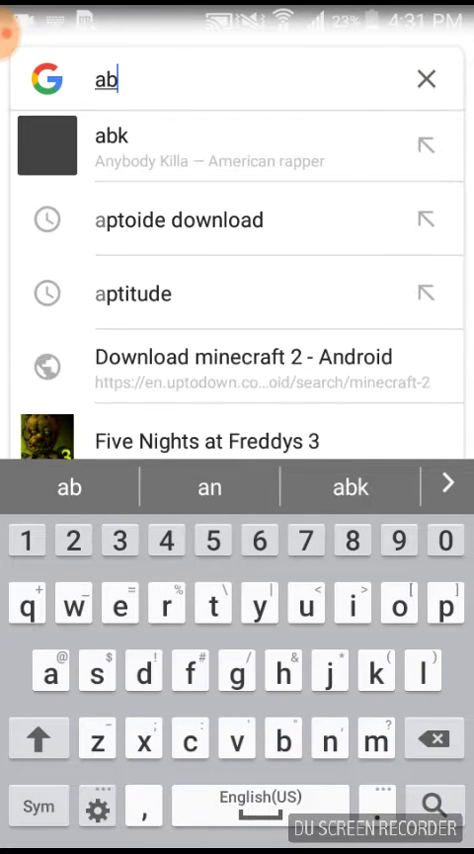
pyautogui.write('t')
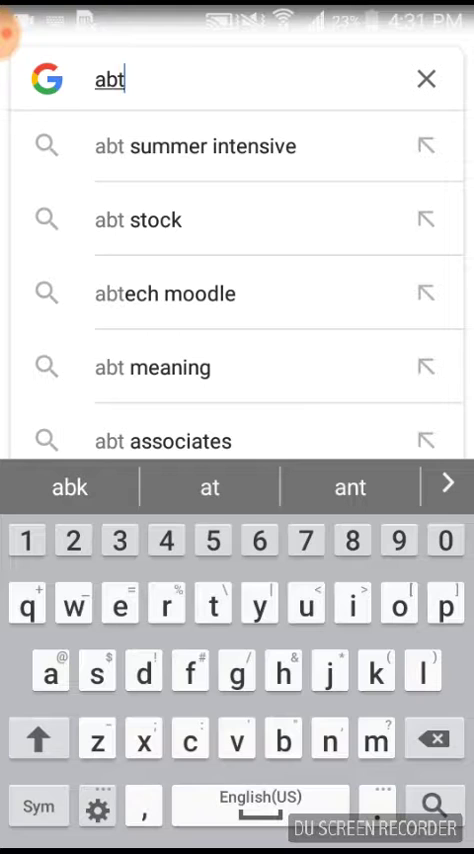
pyautogui.press('BackSpace')
pyautogui.press('BackSpace')
pyautogui.press('BackSpace')
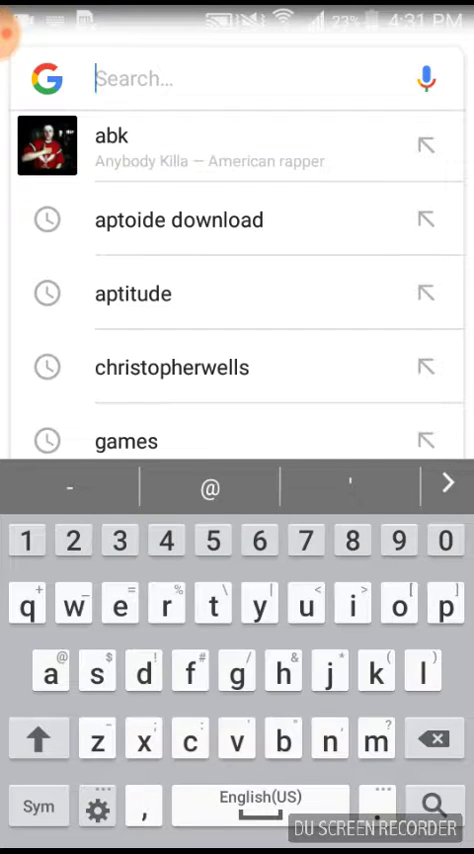
pyautogui.write('apr')
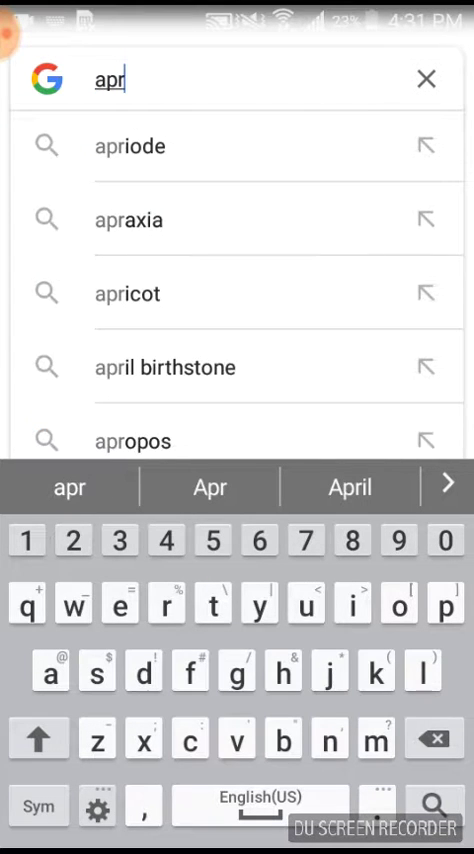
pyautogui.press('BackSpace')
pyautogui.write('t')
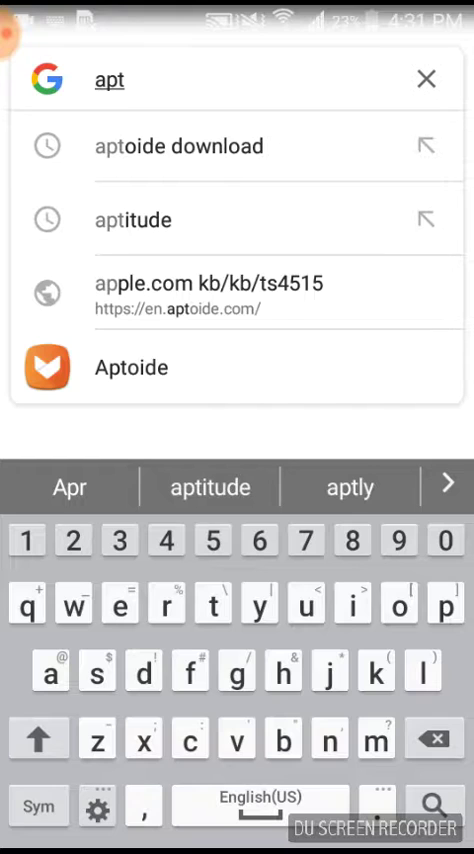
pyautogui.click(131, 367)
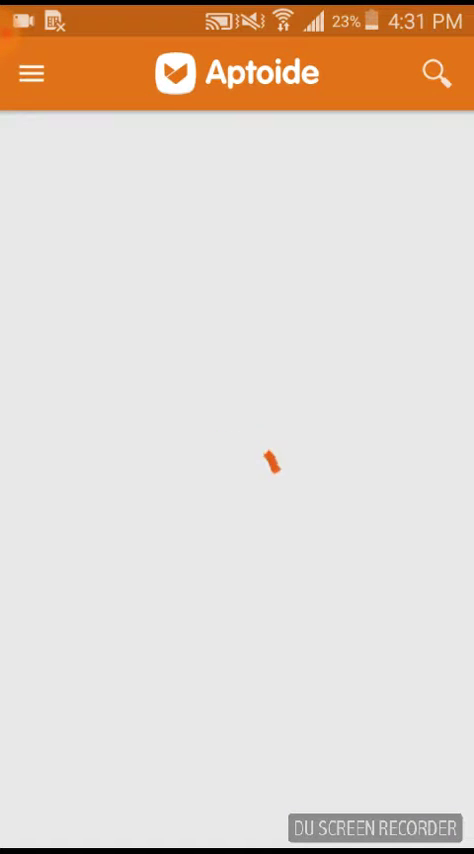
# Swipe Aptoide out of Recents and rerun the past 'aptoide download' Google search.
pyautogui.hotkey('alt', 'Tab')
pyautogui.click(410, 638)
pyautogui.click(237, 430)
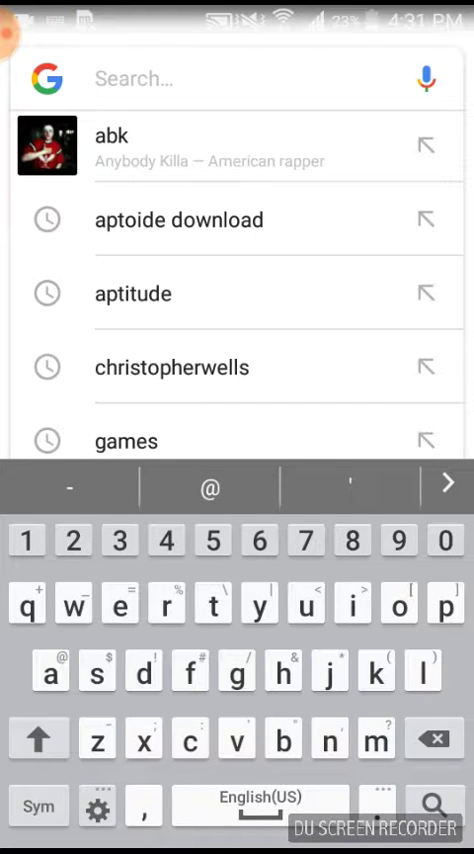
pyautogui.write('pt')
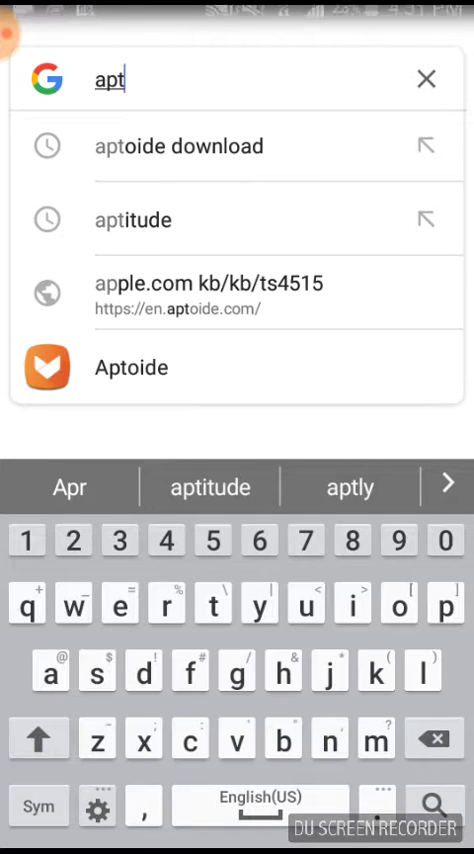
pyautogui.click(179, 145)
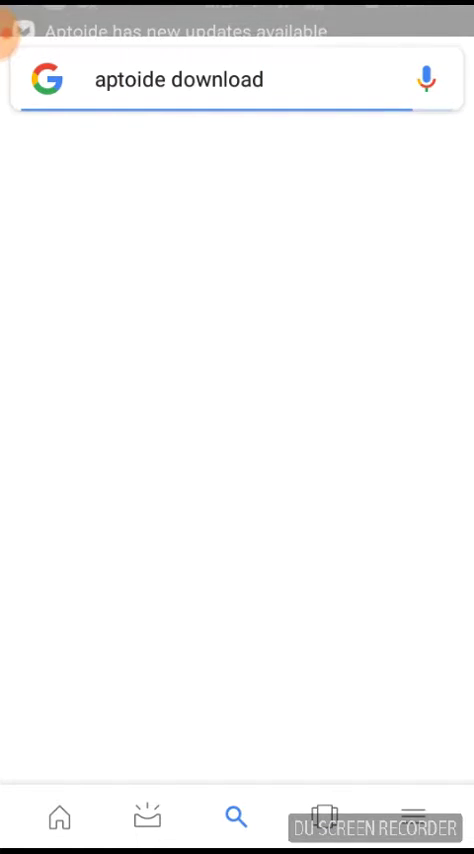
# Dismiss the Aptoide updates notification and back out of the Aptoide page.
pyautogui.moveTo(237, 8); pyautogui.dragTo(237, 500)
pyautogui.moveTo(237, 606); pyautogui.dragTo(40, 606)
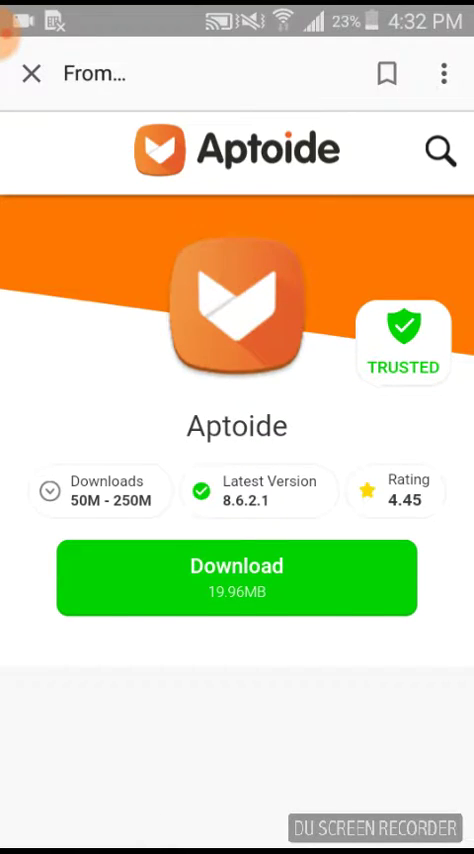
pyautogui.press('XF86Back')
# Clear the Google, Chrome, Play Store and Remix cards and all remaining recent apps.
pyautogui.press('XF86AppSelect')
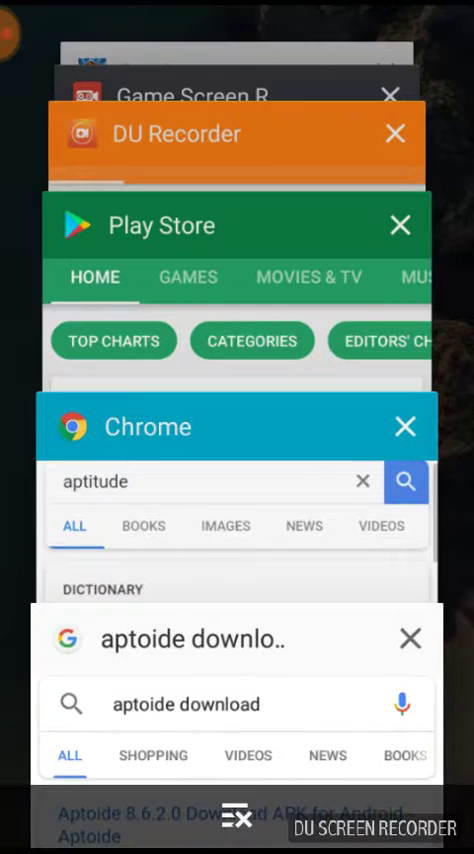
pyautogui.moveTo(237, 640); pyautogui.dragTo(20, 640)
pyautogui.moveTo(237, 430); pyautogui.dragTo(20, 430)
pyautogui.moveTo(237, 280); pyautogui.dragTo(20, 280)
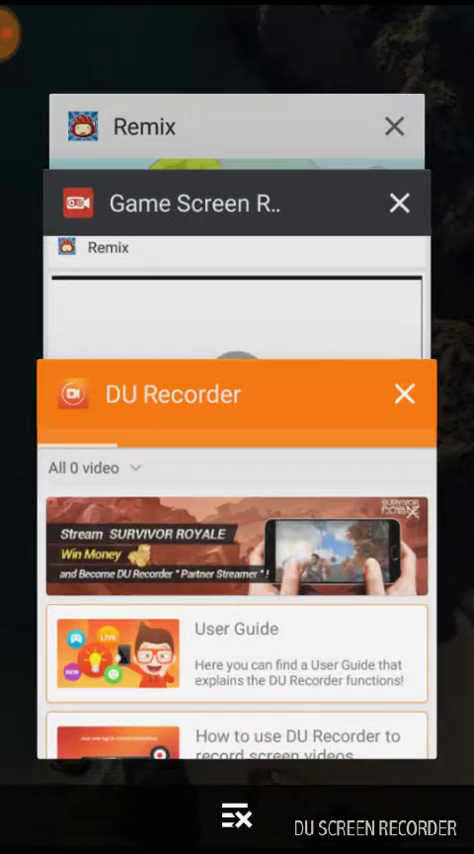
pyautogui.moveTo(237, 127); pyautogui.dragTo(20, 127)
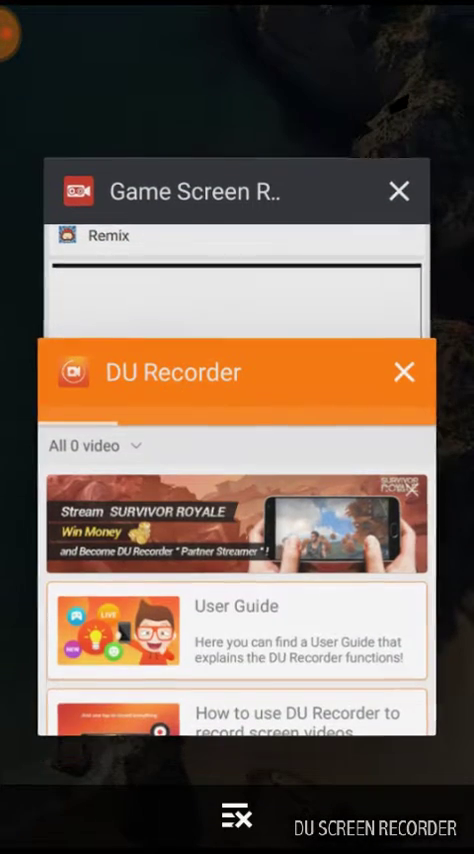
pyautogui.click(237, 817)
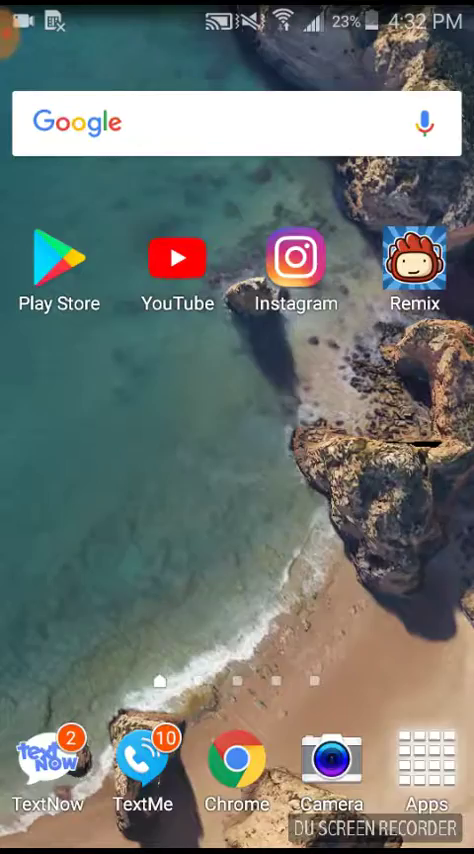
# Flip through the apps drawer pages and return to the home screen.
pyautogui.click(427, 760)
pyautogui.moveTo(400, 430); pyautogui.dragTo(60, 430)
pyautogui.moveTo(400, 430)
pyautogui.mouseDown()
pyautogui.moveTo(60, 430)
pyautogui.moveTo(400, 430)
pyautogui.mouseUp()
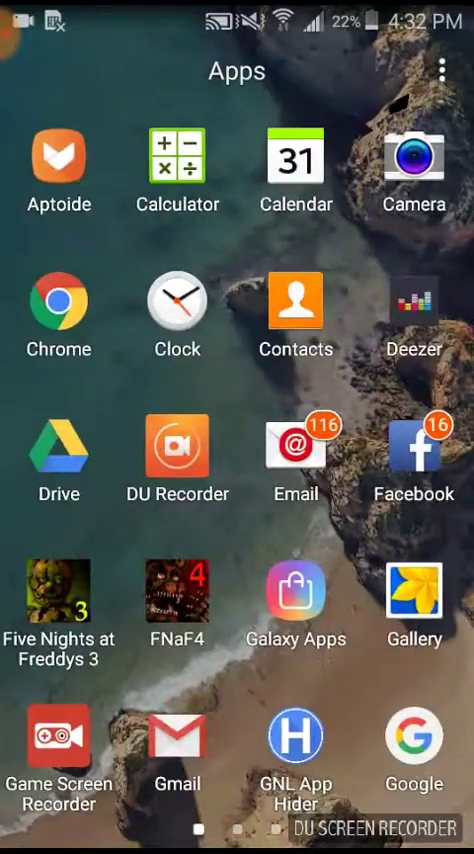
pyautogui.press('Escape')
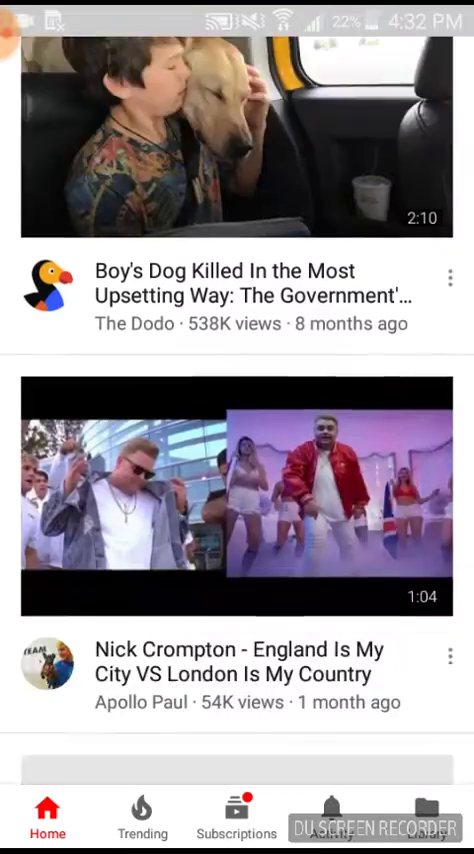
pyautogui.scroll(-3, 237, 500)
pyautogui.scroll(-3, 237, 500)
pyautogui.scroll(-5, 237, 500)
pyautogui.scroll(-4, 237, 500)
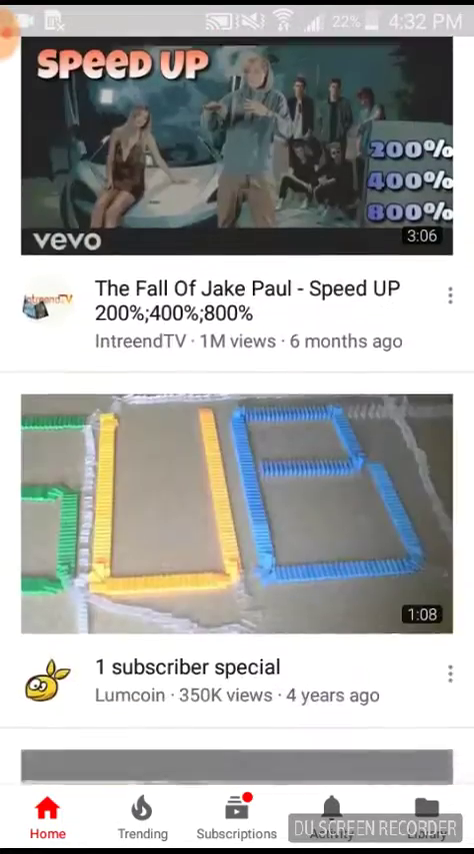
pyautogui.scroll(8, 237, 400)
# Open YouTube's search screen from the top bar to see past searches.
pyautogui.click(372, 68)
pyautogui.write('l')
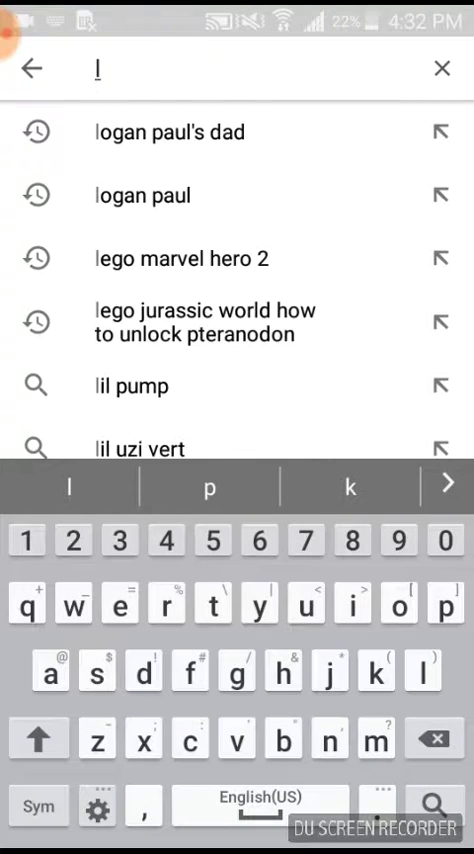
# Search YouTube for logan paul, open the Logan Paul Vlogs channel, and toggle the recorder bubble.
pyautogui.click(142, 195)
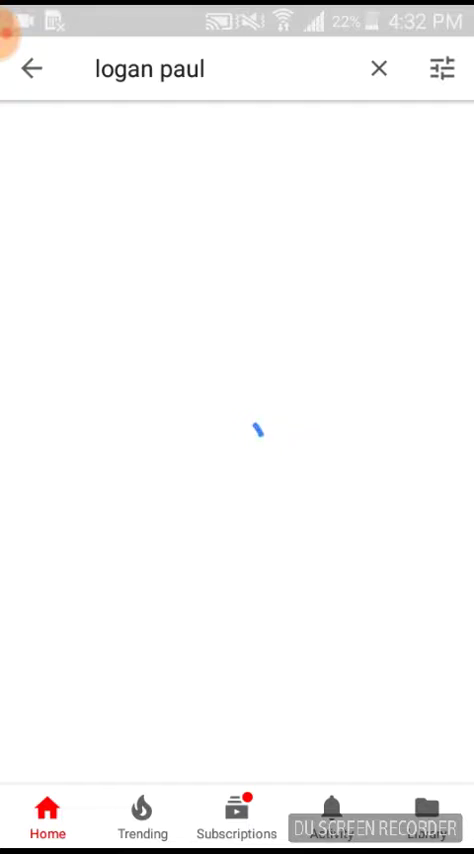
pyautogui.scroll(-5, 237, 450)
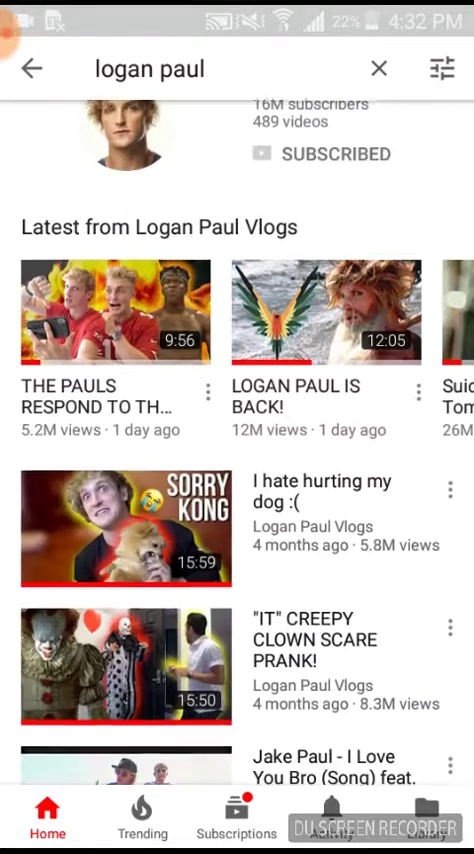
pyautogui.scroll(5, 237, 400)
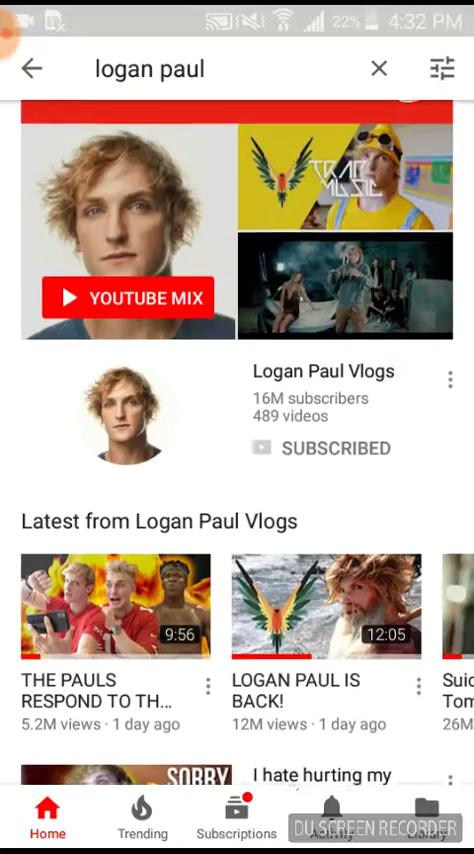
pyautogui.click(237, 400)
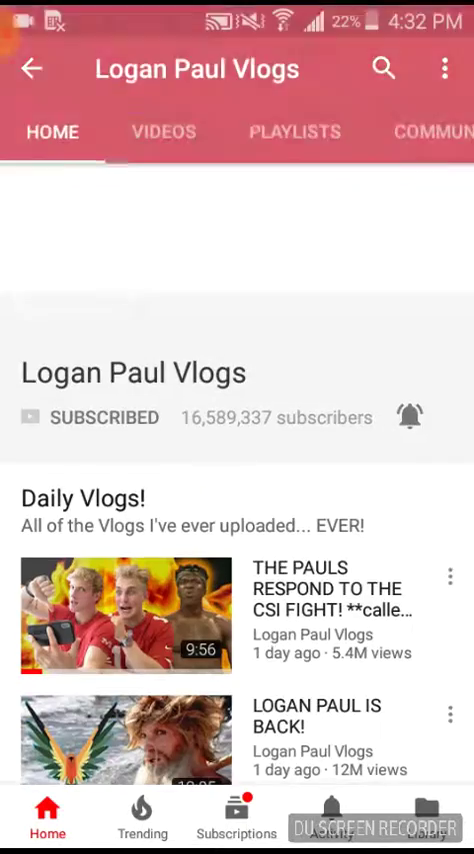
pyautogui.scroll(-3, 237, 450)
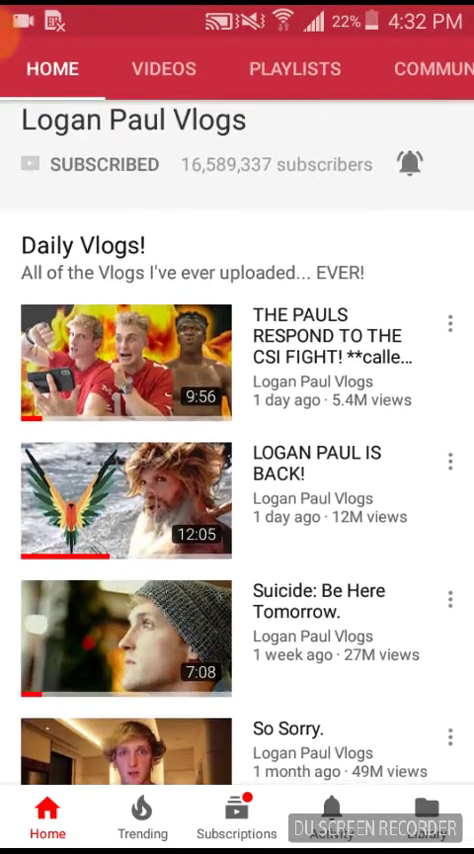
pyautogui.scroll(3, 237, 400)
pyautogui.click(20, 108)
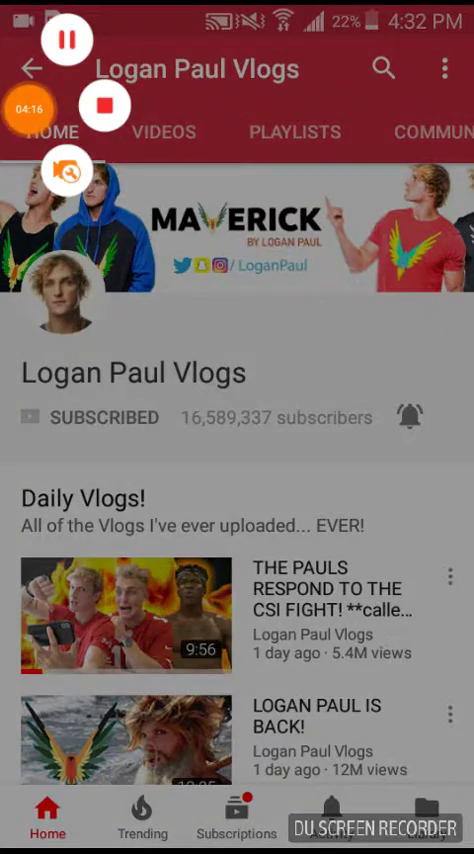
pyautogui.click(237, 450)
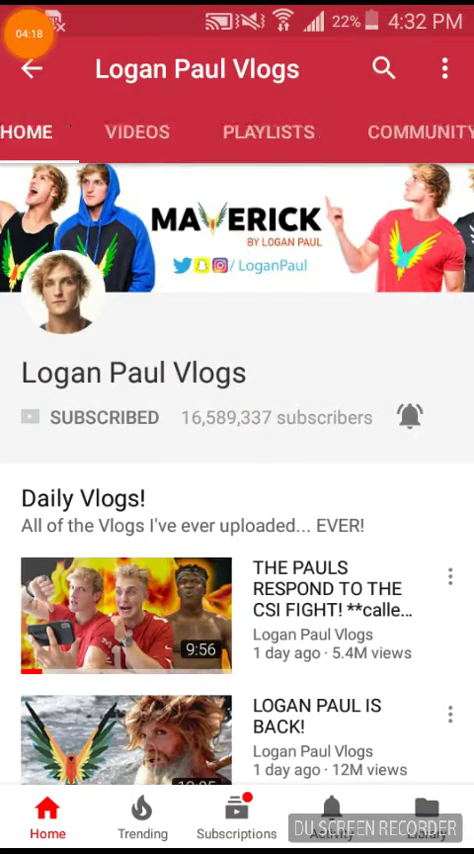
# Leave the Logan Paul channel page and relaunch YouTube from the home screen.
pyautogui.press('Escape')
pyautogui.press('super')
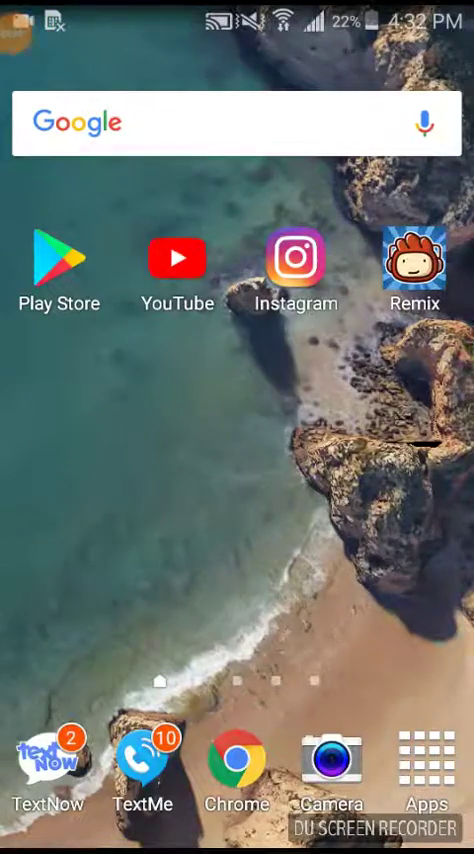
pyautogui.click(177, 275)
pyautogui.scroll(-3, 237, 500)
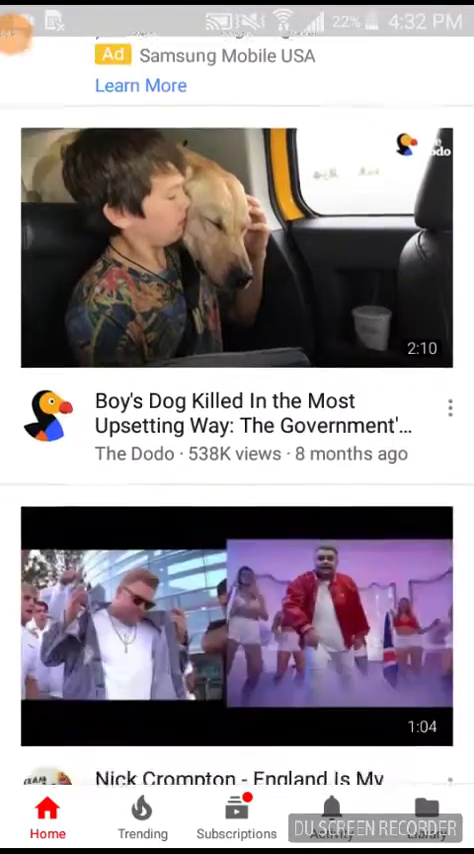
pyautogui.scroll(-6, 237, 500)
pyautogui.scroll(-3, 237, 500)
pyautogui.scroll(-3, 237, 500)
pyautogui.scroll(-3, 237, 500)
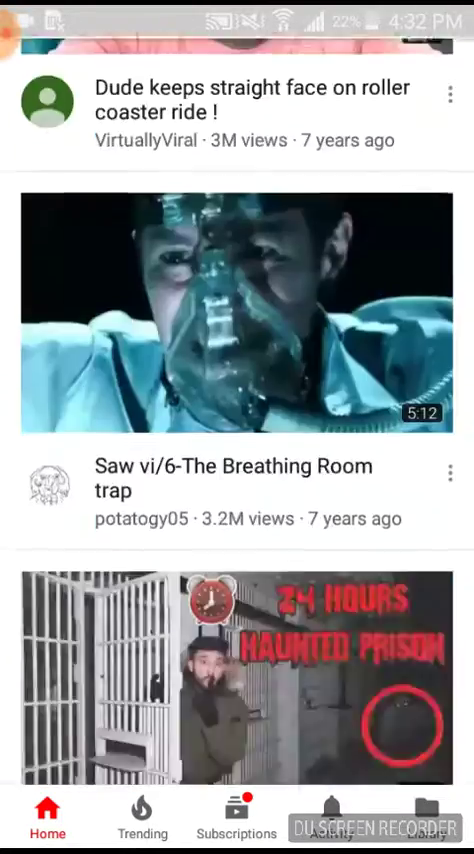
pyautogui.scroll(-3, 237, 500)
pyautogui.scroll(-3, 237, 500)
pyautogui.scroll(-3, 237, 500)
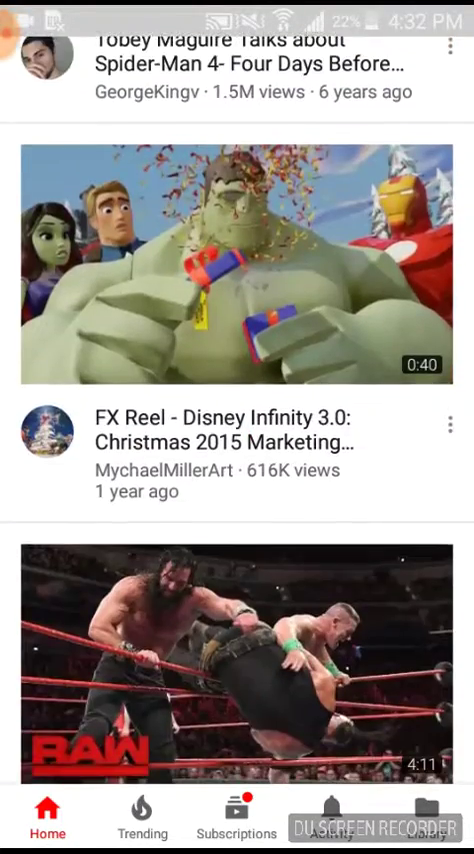
pyautogui.scroll(-2, 237, 500)
pyautogui.scroll(-2, 237, 500)
pyautogui.scroll(-2, 237, 500)
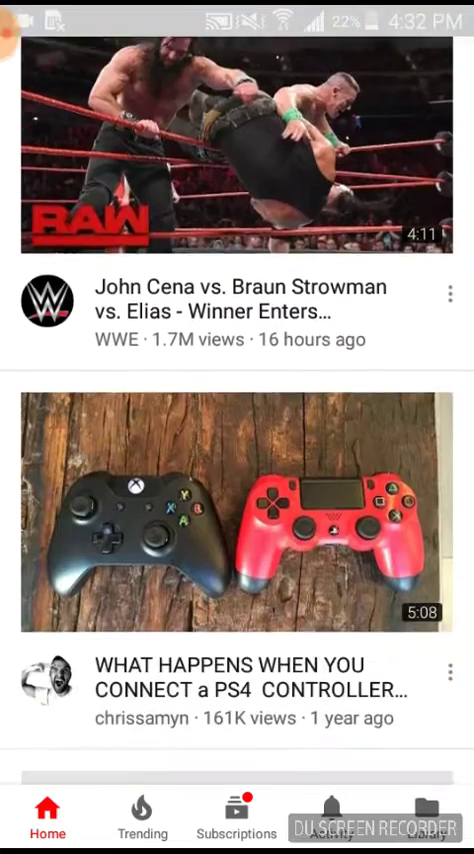
pyautogui.scroll(-3, 237, 500)
pyautogui.scroll(-3, 237, 500)
pyautogui.scroll(-1, 237, 500)
pyautogui.scroll(-1, 237, 500)
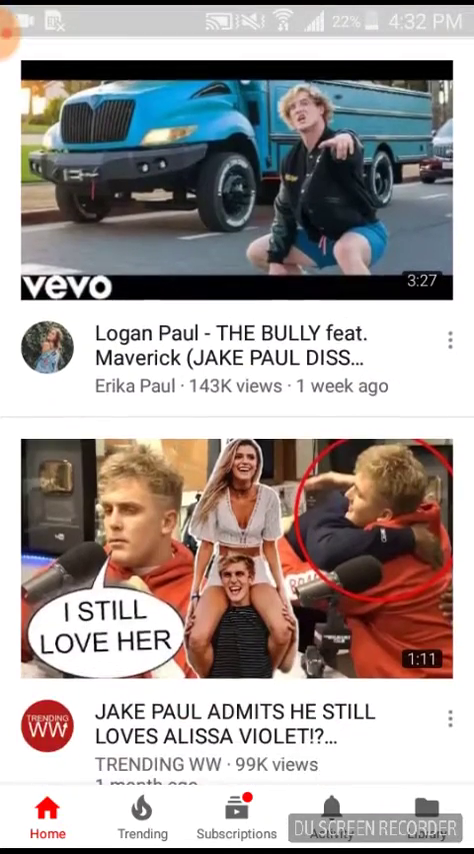
pyautogui.scroll(-4, 237, 500)
pyautogui.scroll(-1, 237, 500)
pyautogui.scroll(-1, 237, 500)
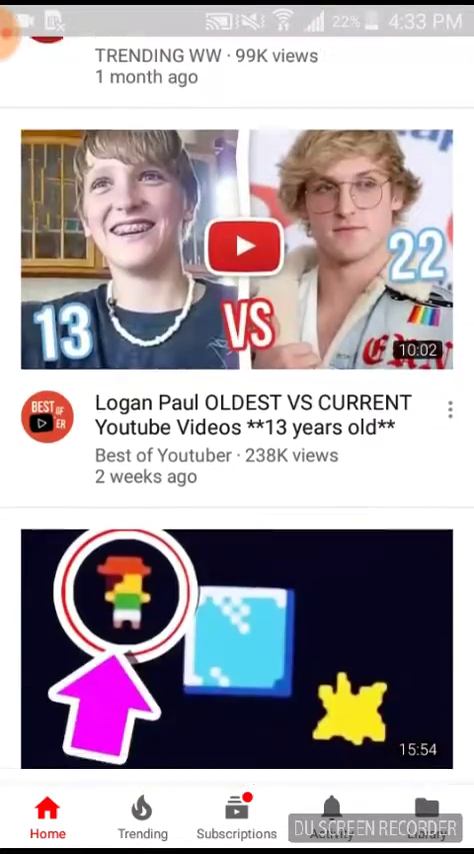
pyautogui.scroll(-4, 237, 500)
# Exit YouTube and open and close the installed-apps drawer twice.
pyautogui.press('Home')
pyautogui.click(432, 800)
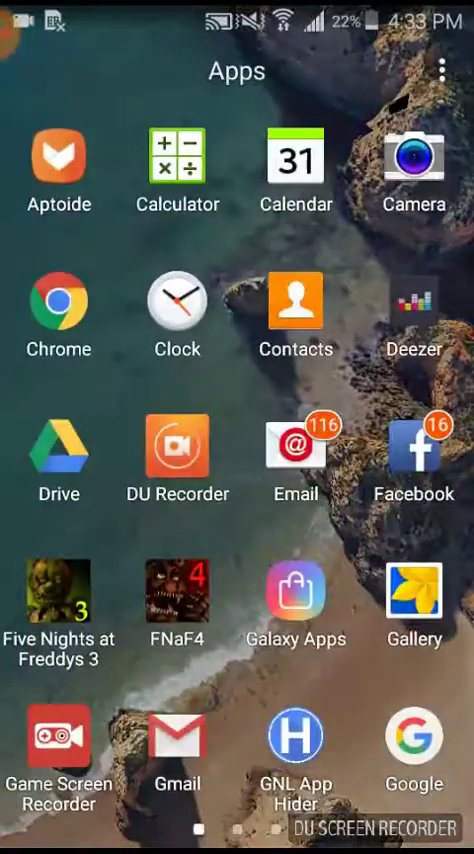
pyautogui.moveTo(380, 450)
pyautogui.mouseDown()
pyautogui.moveTo(90, 450)
pyautogui.moveTo(380, 450)
pyautogui.mouseUp()
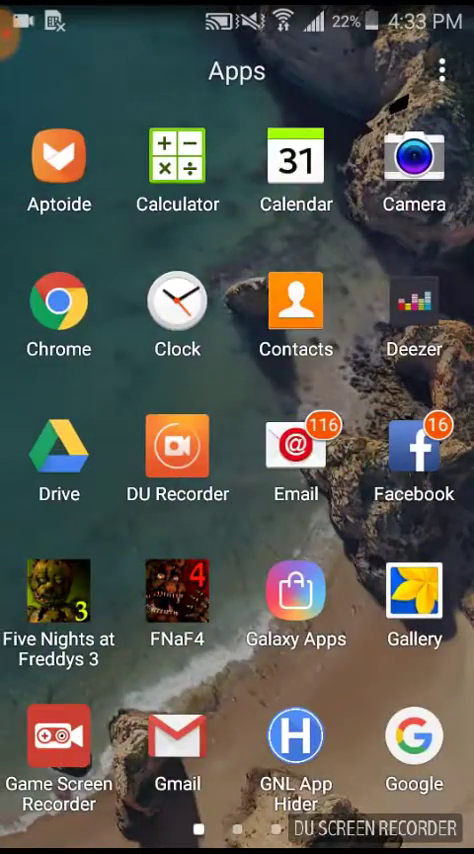
pyautogui.press('Home')
pyautogui.click(417, 735)
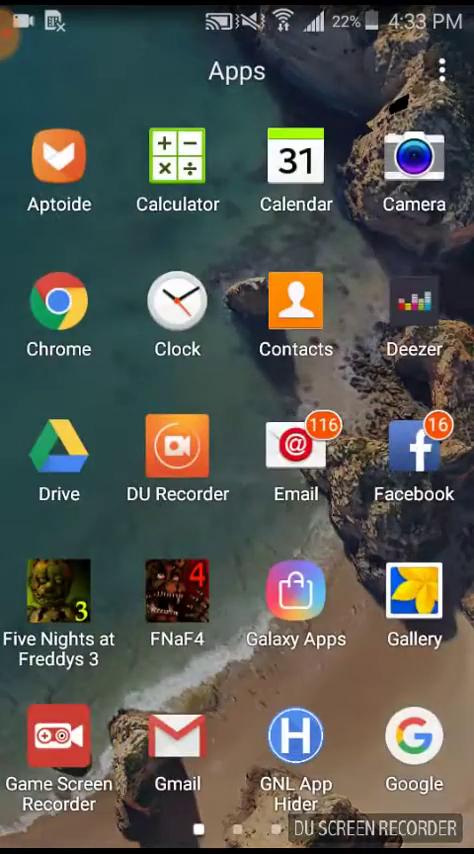
pyautogui.press('Home')
# Reopen YouTube, browse further down its home feed, then return to the home screen.
pyautogui.click(177, 258)
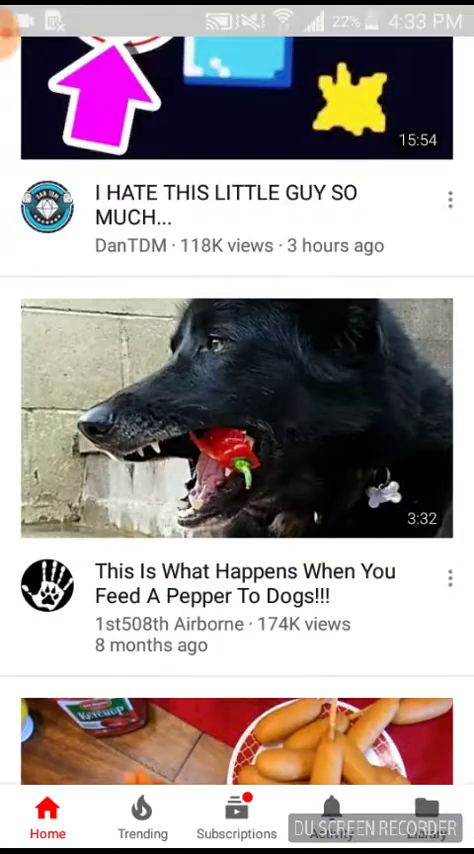
pyautogui.scroll(-3, 237, 450)
pyautogui.scroll(-2, 237, 450)
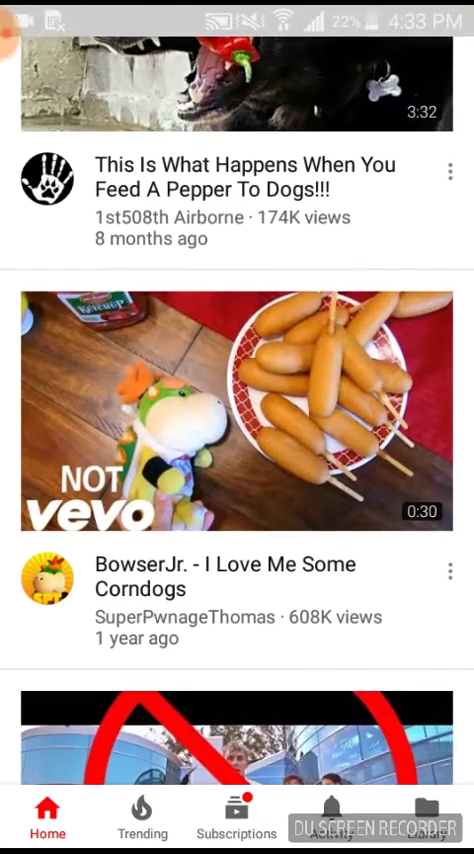
pyautogui.scroll(-5, 237, 450)
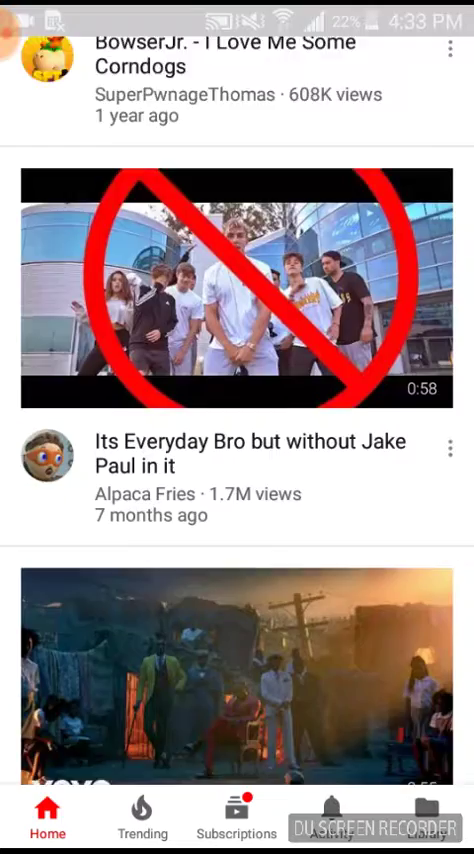
pyautogui.scroll(-3, 237, 450)
pyautogui.scroll(-2, 237, 450)
pyautogui.scroll(-2, 237, 450)
pyautogui.scroll(-2, 237, 450)
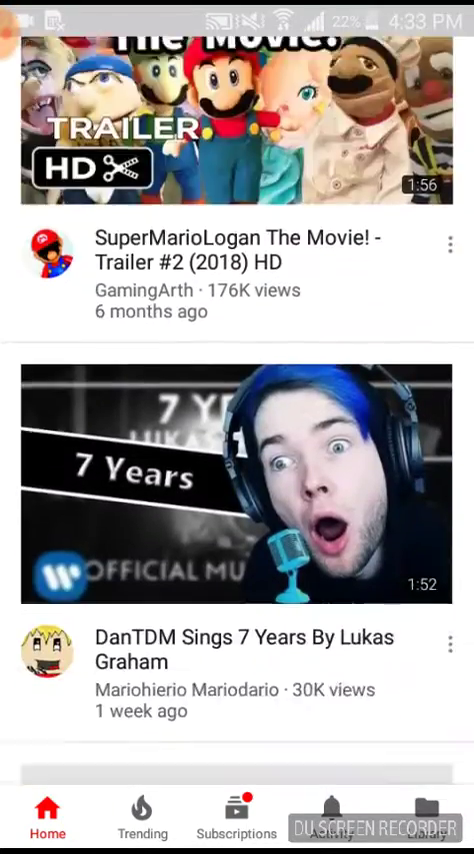
pyautogui.scroll(-3, 237, 450)
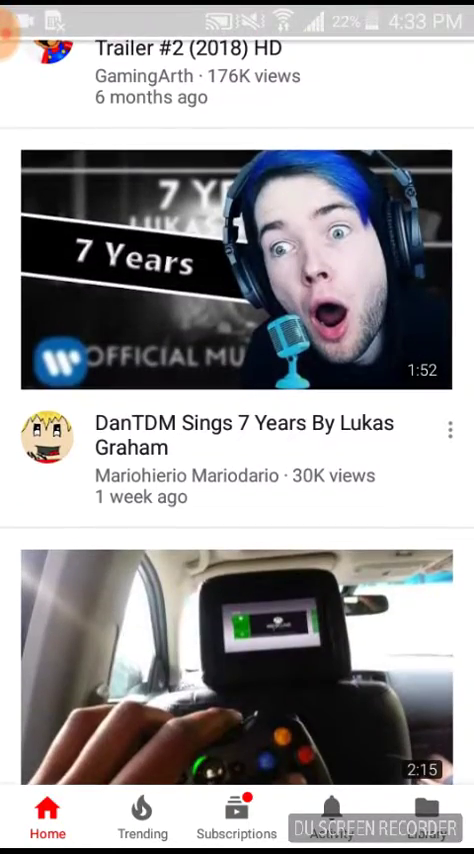
pyautogui.scroll(-2, 237, 450)
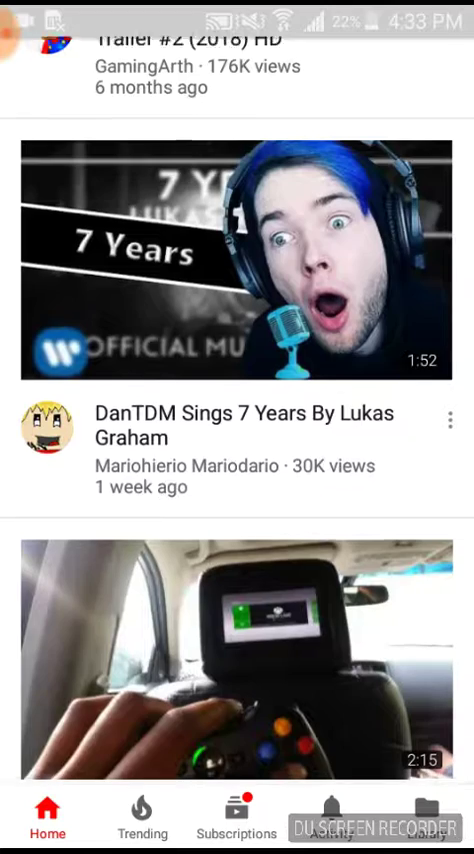
pyautogui.scroll(-2, 237, 450)
pyautogui.scroll(-2, 237, 450)
pyautogui.scroll(-2, 237, 450)
pyautogui.scroll(-3, 237, 450)
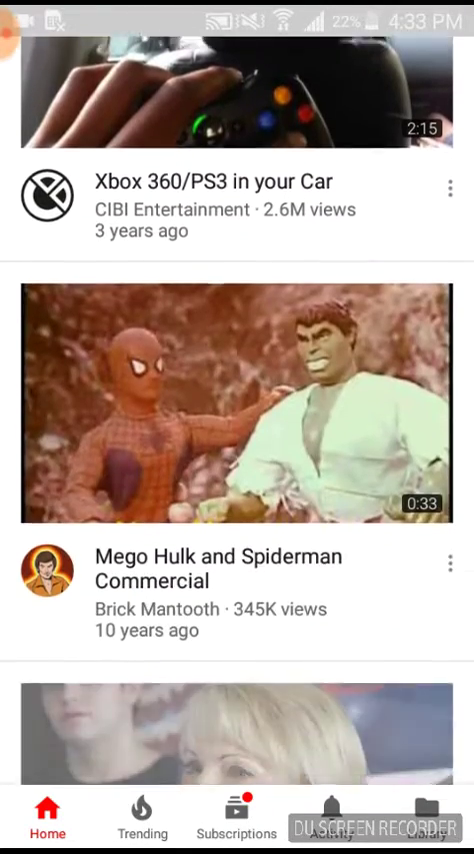
pyautogui.scroll(-1, 237, 450)
pyautogui.scroll(-3, 237, 450)
pyautogui.press('Home')
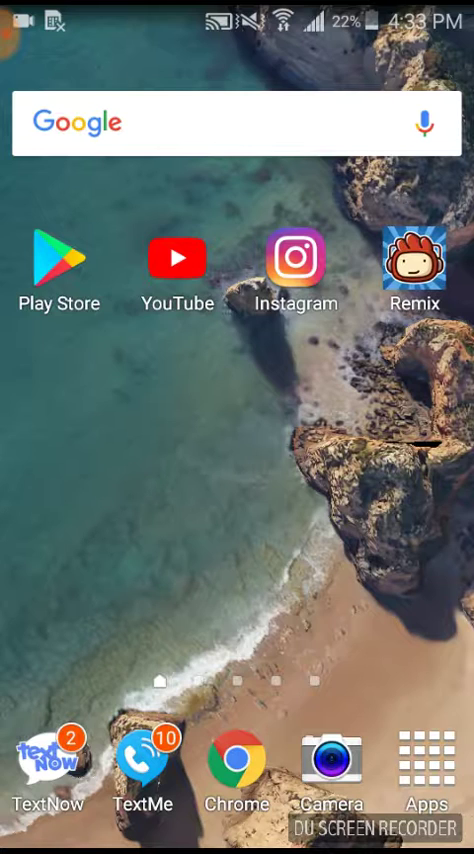
# Expand the DU Recorder floating bubble to reveal its pause and stop options.
pyautogui.click(8, 40)
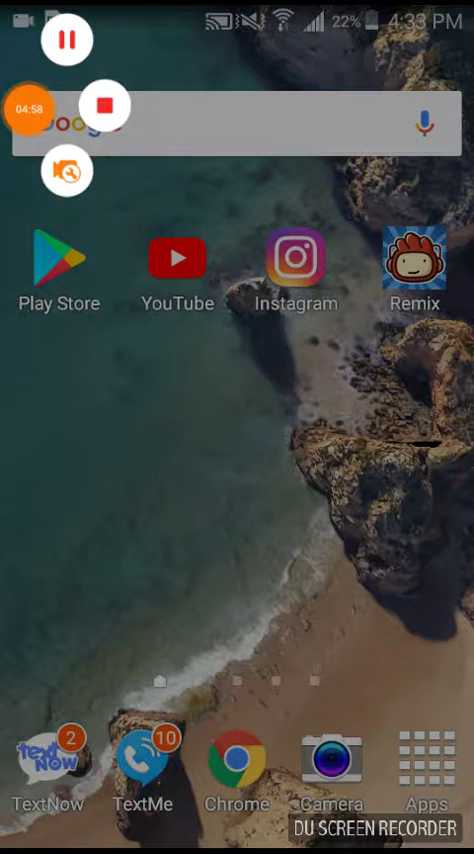